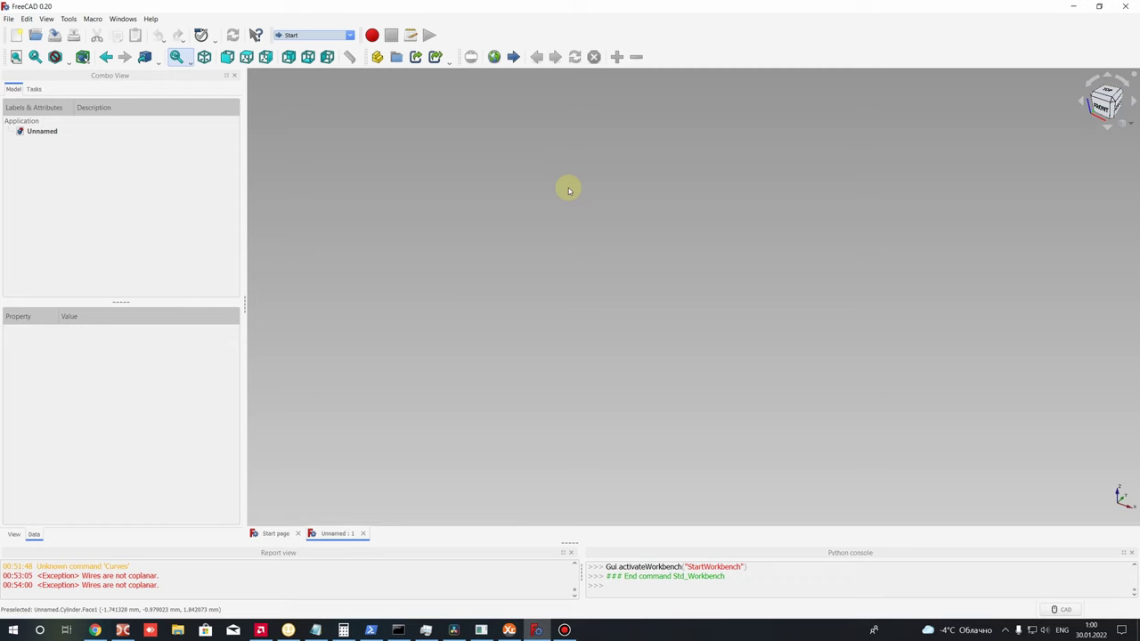
- Open the Addon Manager and view the Curves workbench entry to confirm it is installed
click(69, 19)
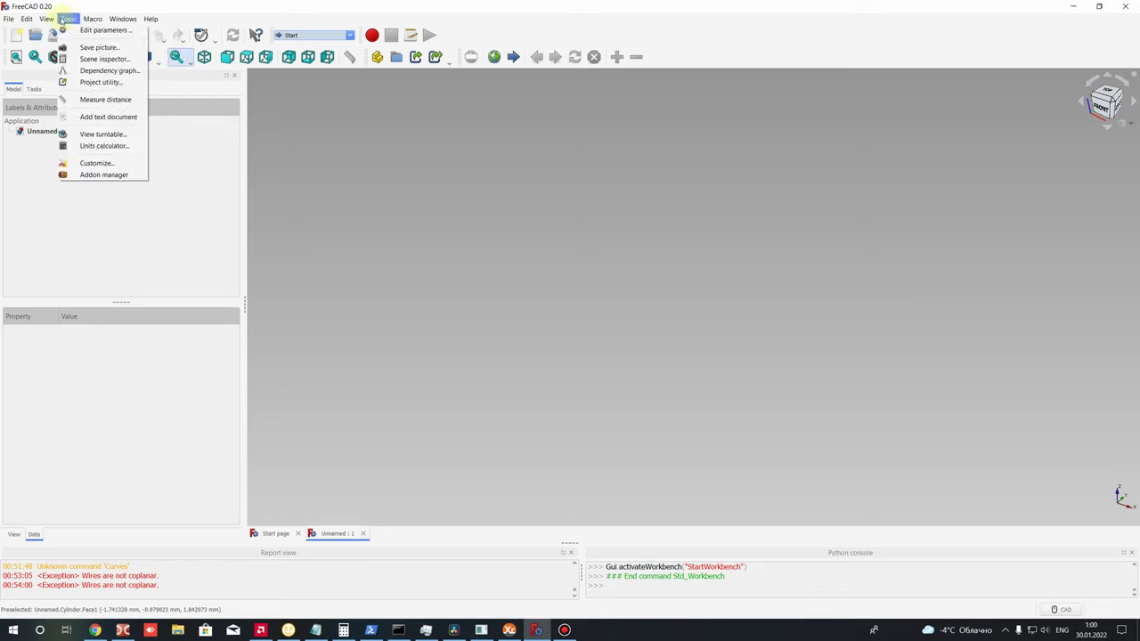
click(39, 19)
click(32, 19)
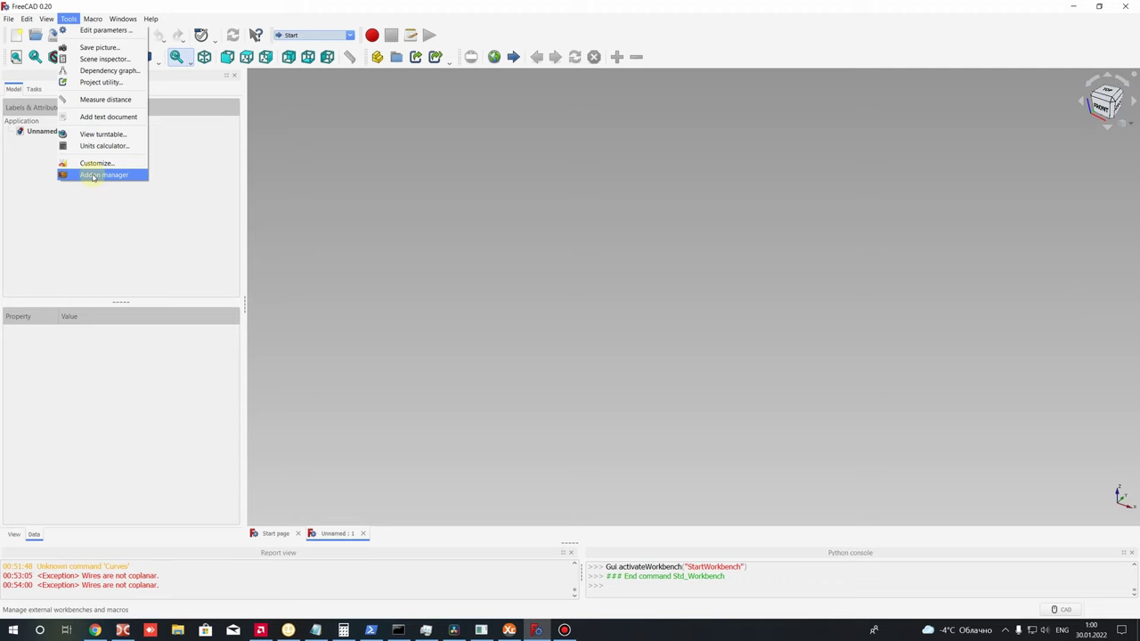
click(89, 175)
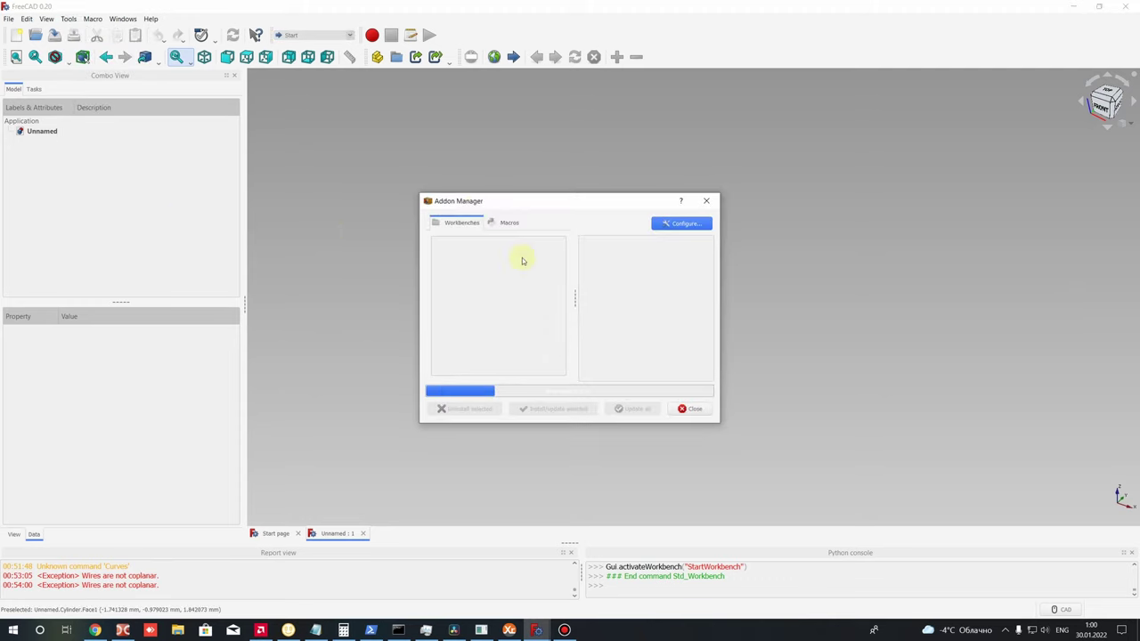
scroll(471, 317, down, 4)
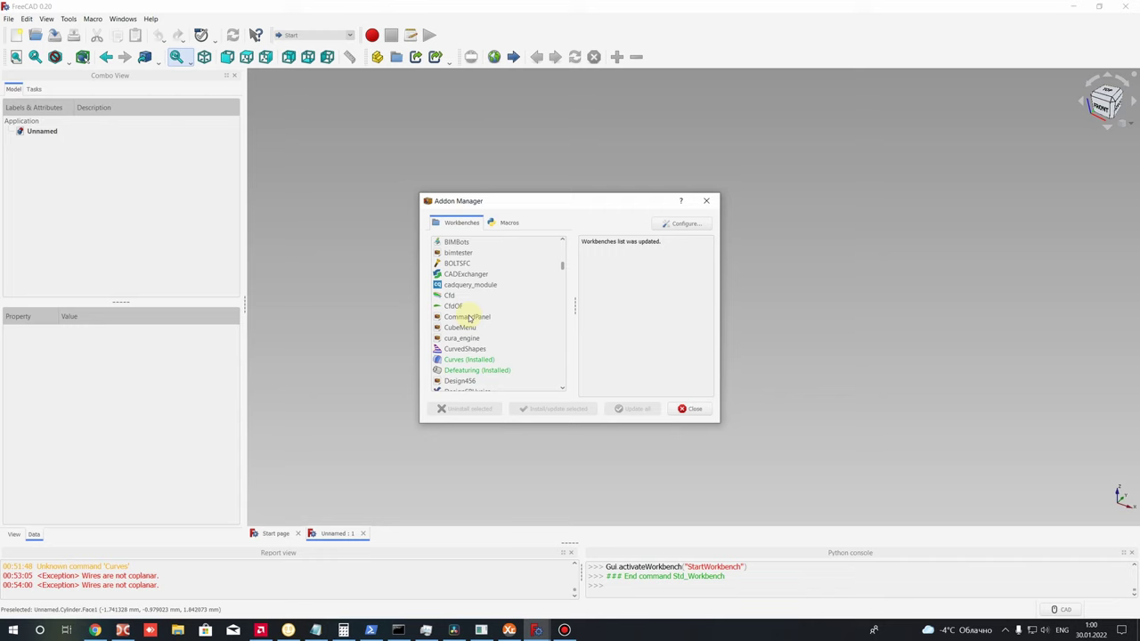
scroll(449, 294, down, 1)
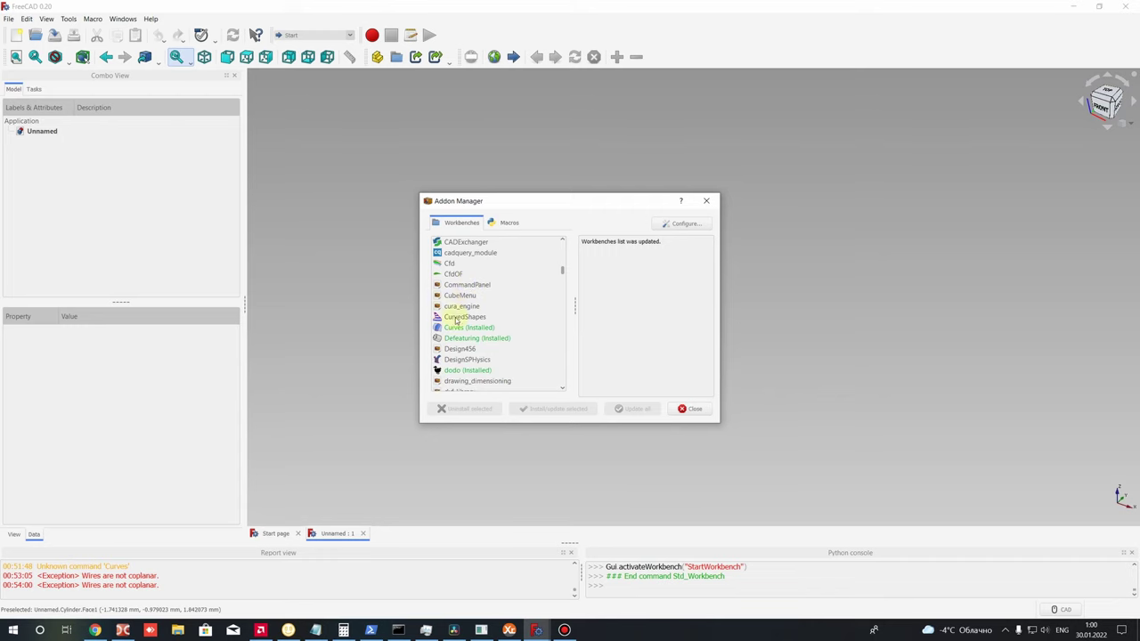
click(456, 327)
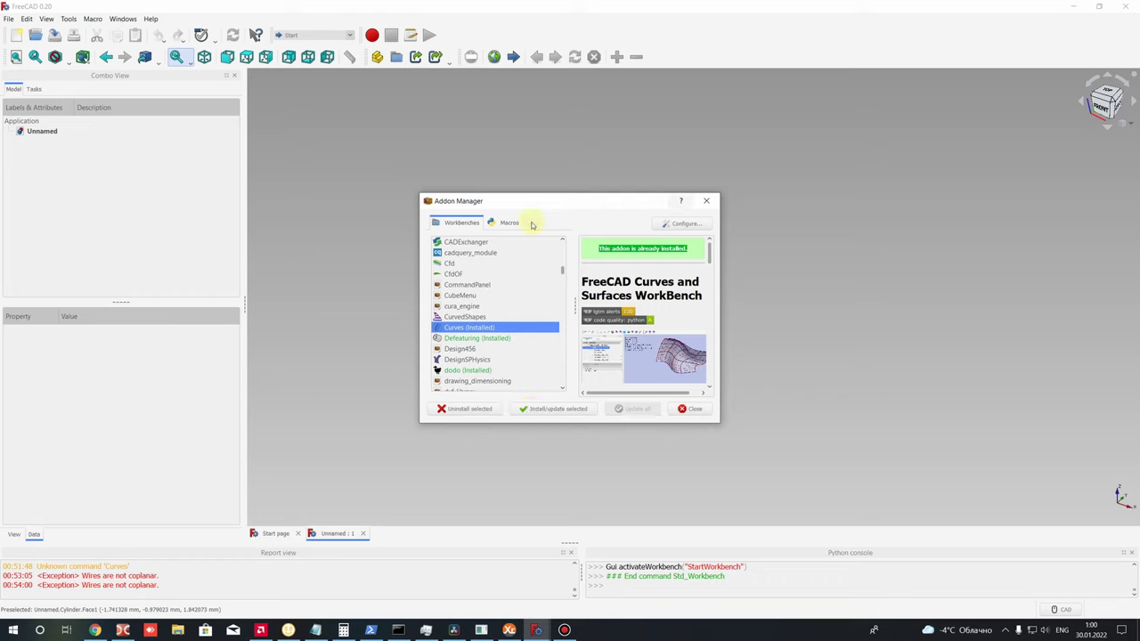
- Close the Addon Manager and switch to the Part workbench
click(706, 200)
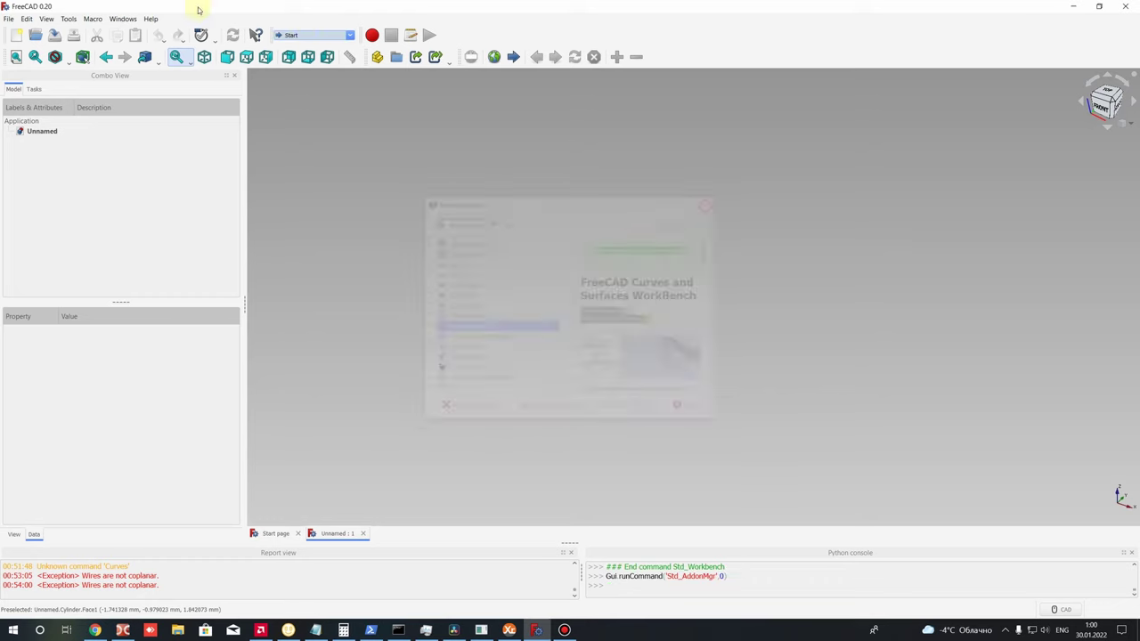
click(316, 35)
scroll(307, 147, up, 3)
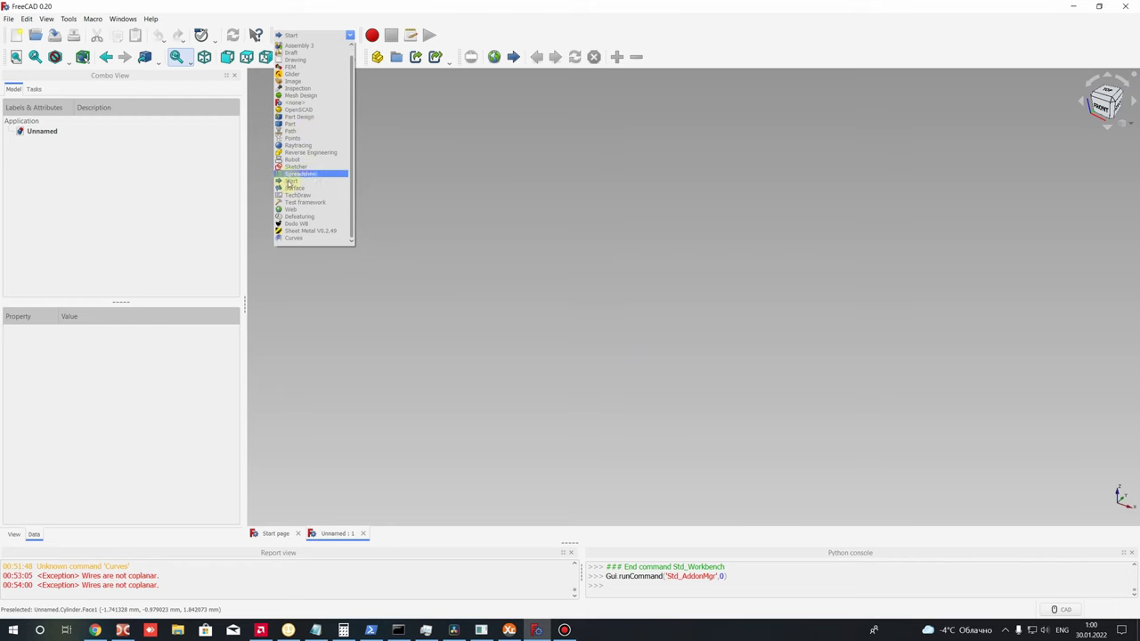
scroll(292, 132, up, 1)
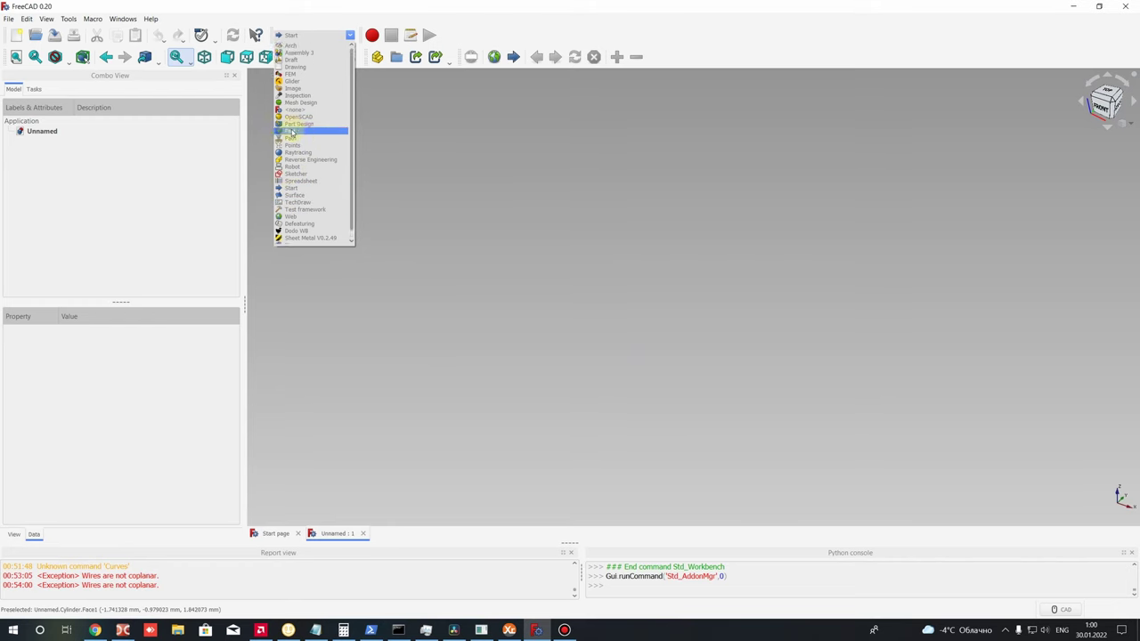
click(291, 132)
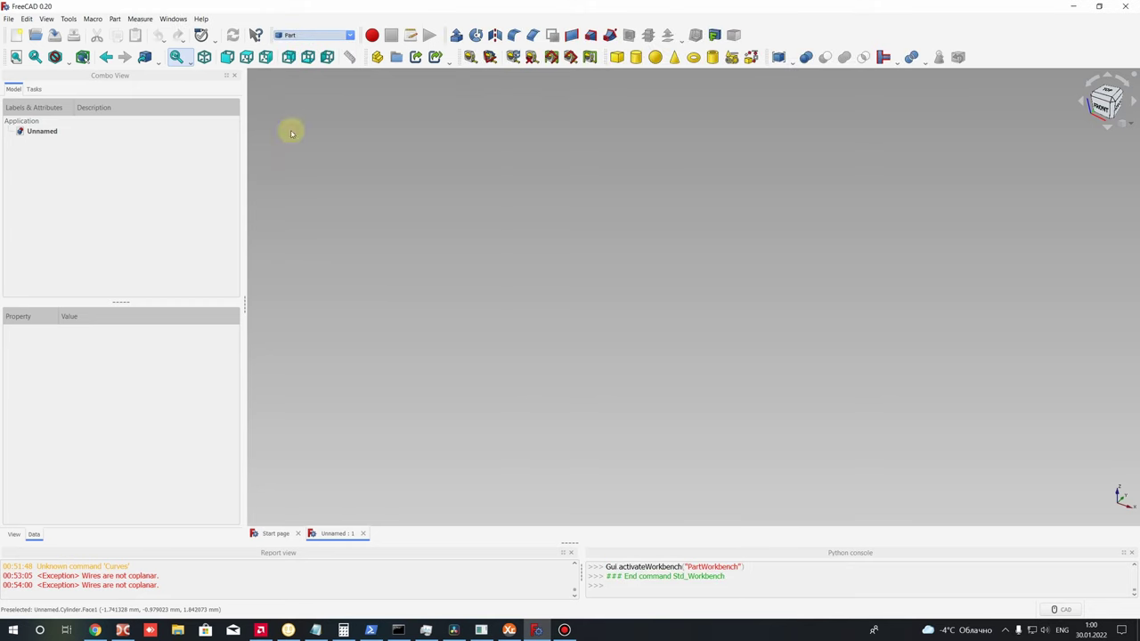
- Add a cylinder (radius 2 mm, height 10 mm), tilt the view and inspect its properties
click(635, 57)
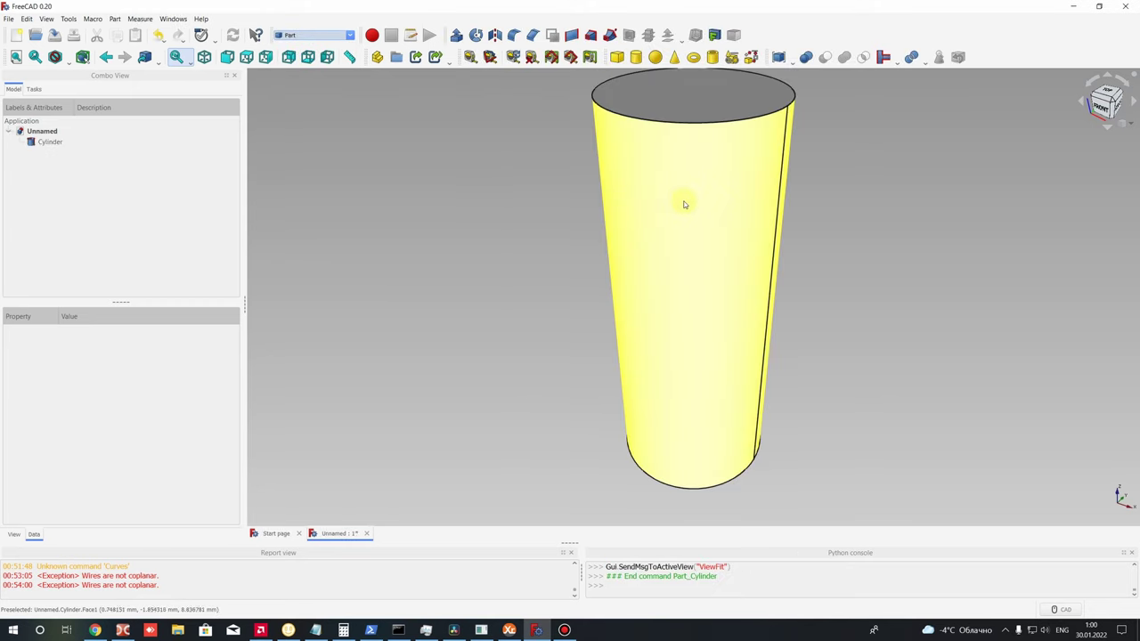
scroll(593, 196, down, 2)
middle_drag(643, 180, 784, 307)
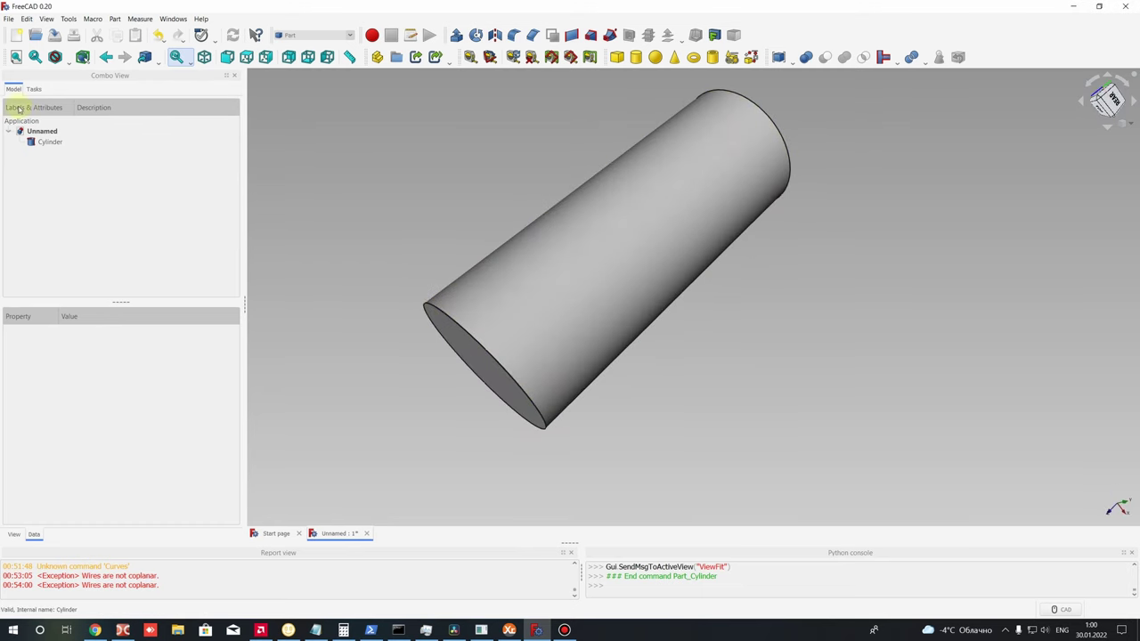
click(47, 143)
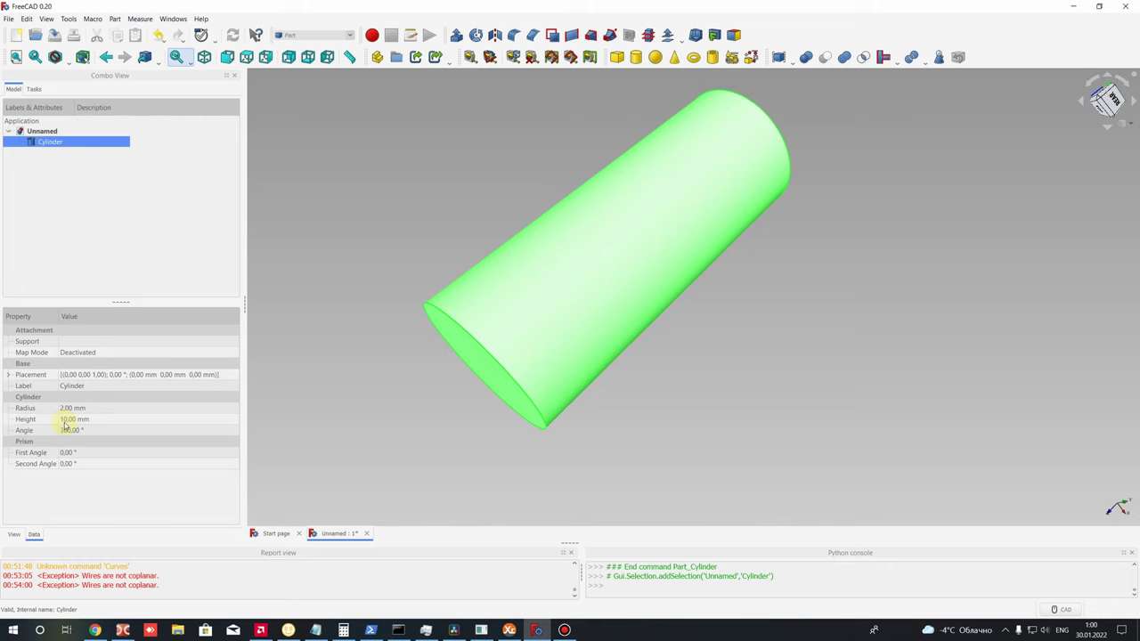
- Activate the Curves workbench and orbit around the cylinder, leaving nothing selected
click(381, 115)
click(322, 36)
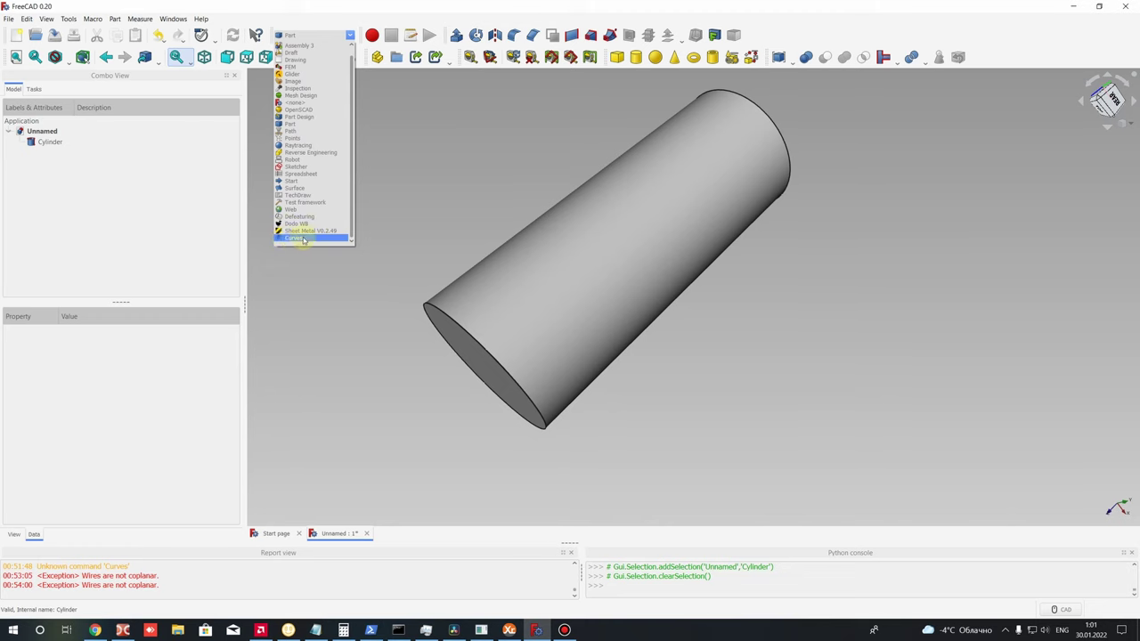
click(294, 239)
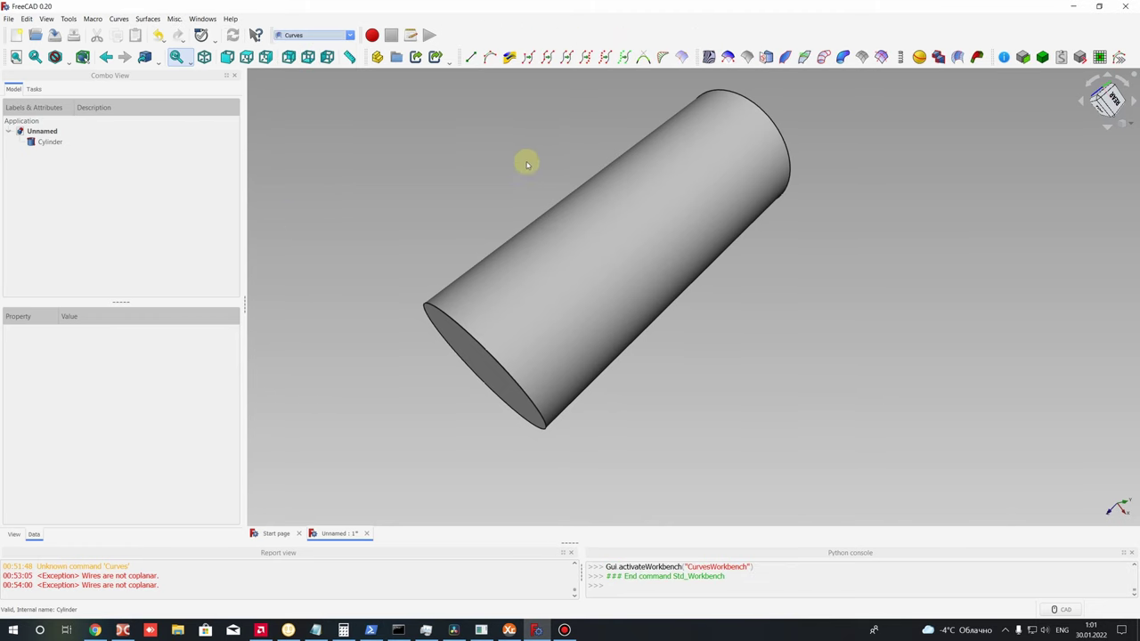
middle_drag(508, 192, 540, 158)
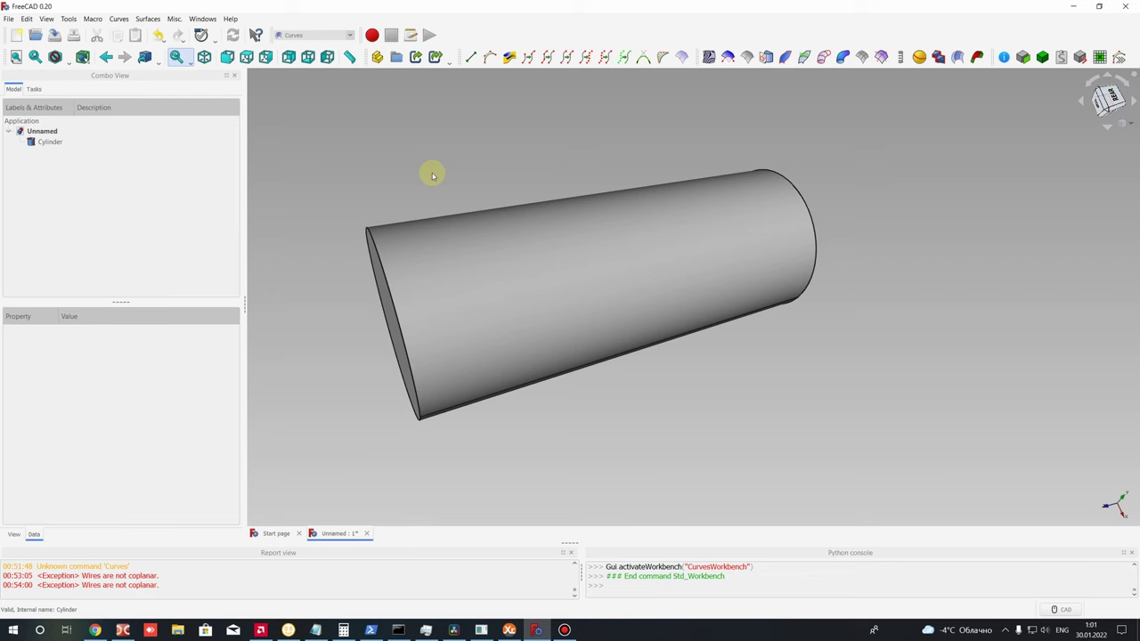
click(468, 217)
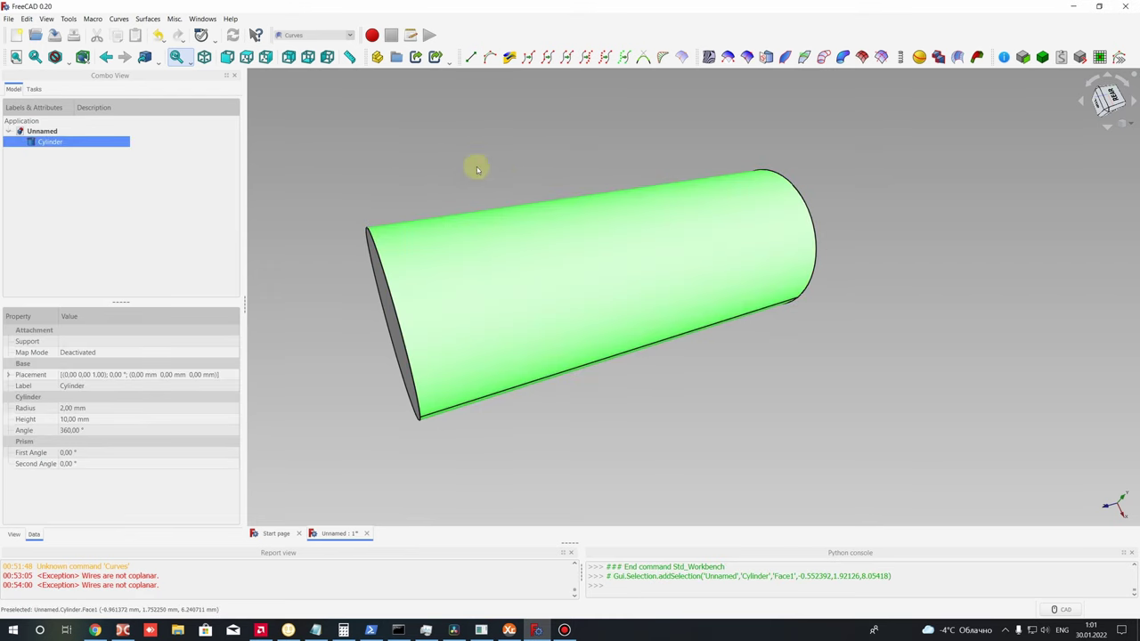
click(481, 167)
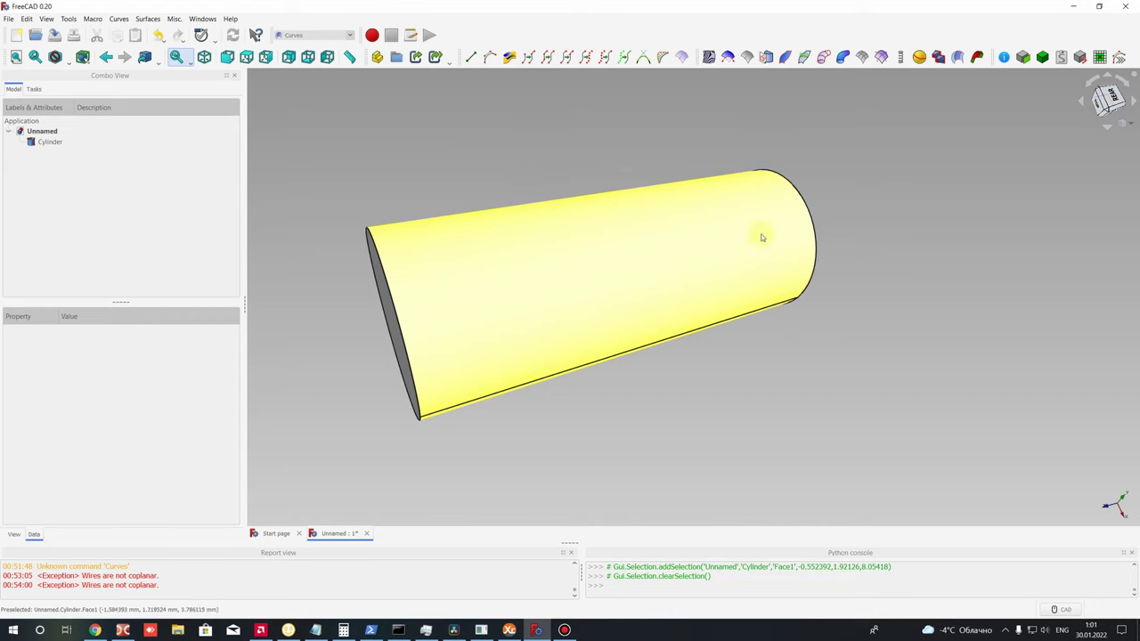
- Map a sketch onto the cylinder's curved face with Sketch on surface
click(332, 34)
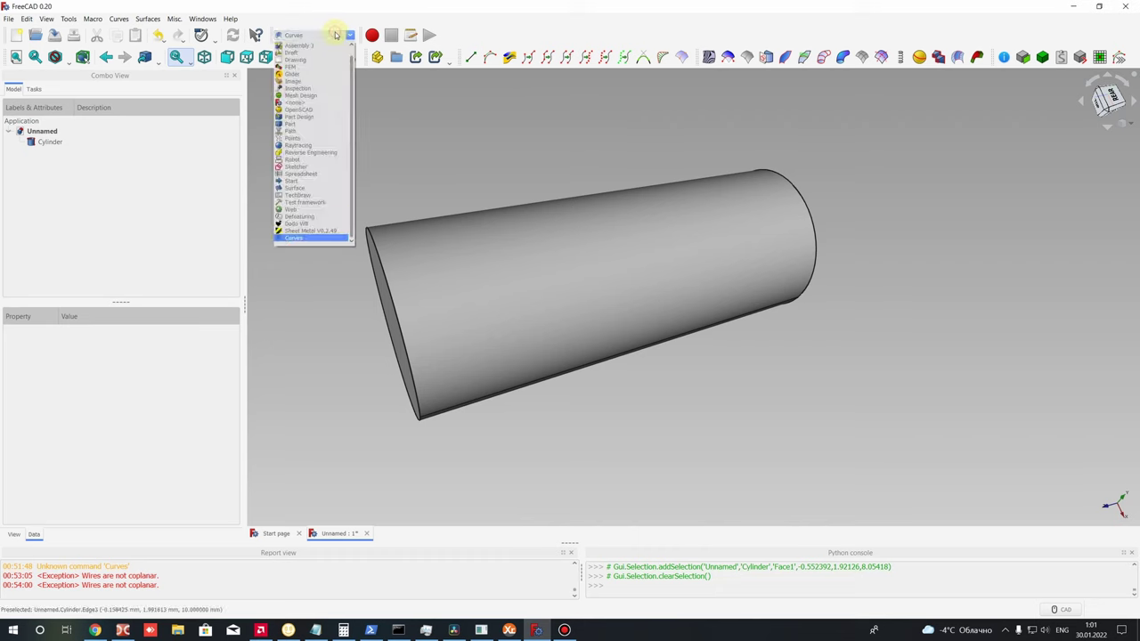
click(476, 203)
click(557, 237)
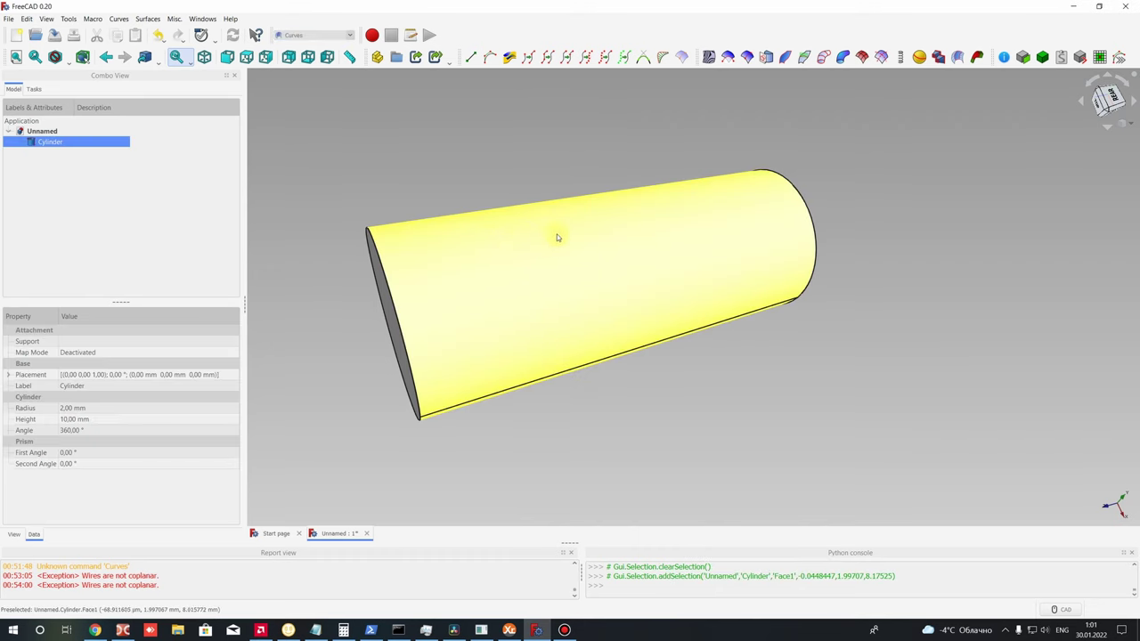
click(118, 19)
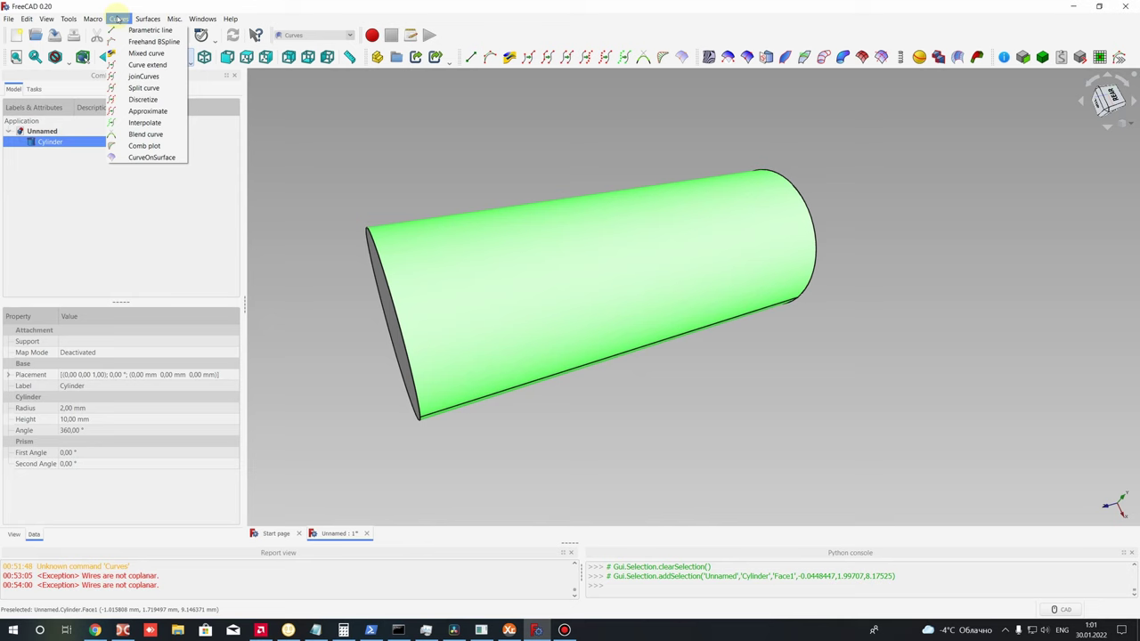
mouse_move(148, 21)
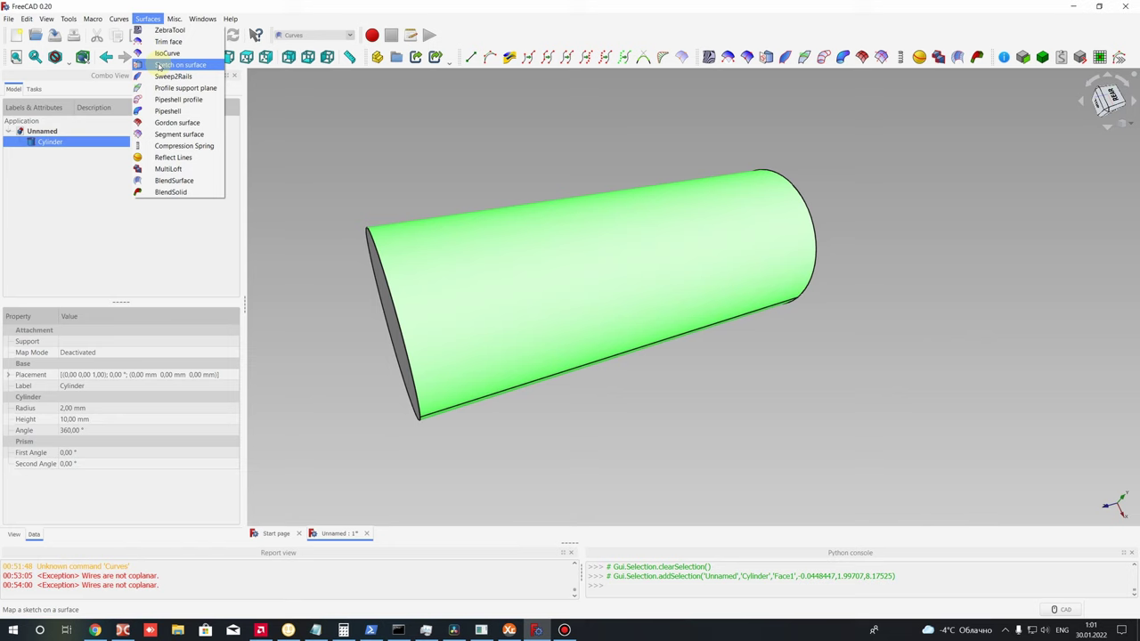
click(197, 68)
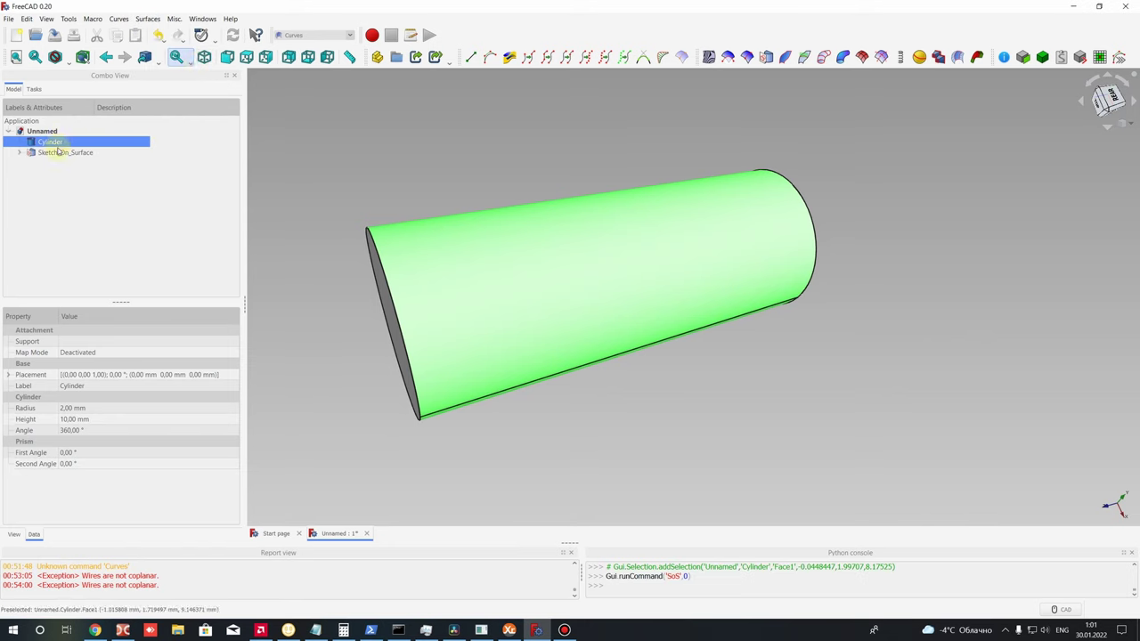
- Expand Sketch_On_Surface in the tree and select its Mapped_Sketch
click(33, 156)
click(19, 152)
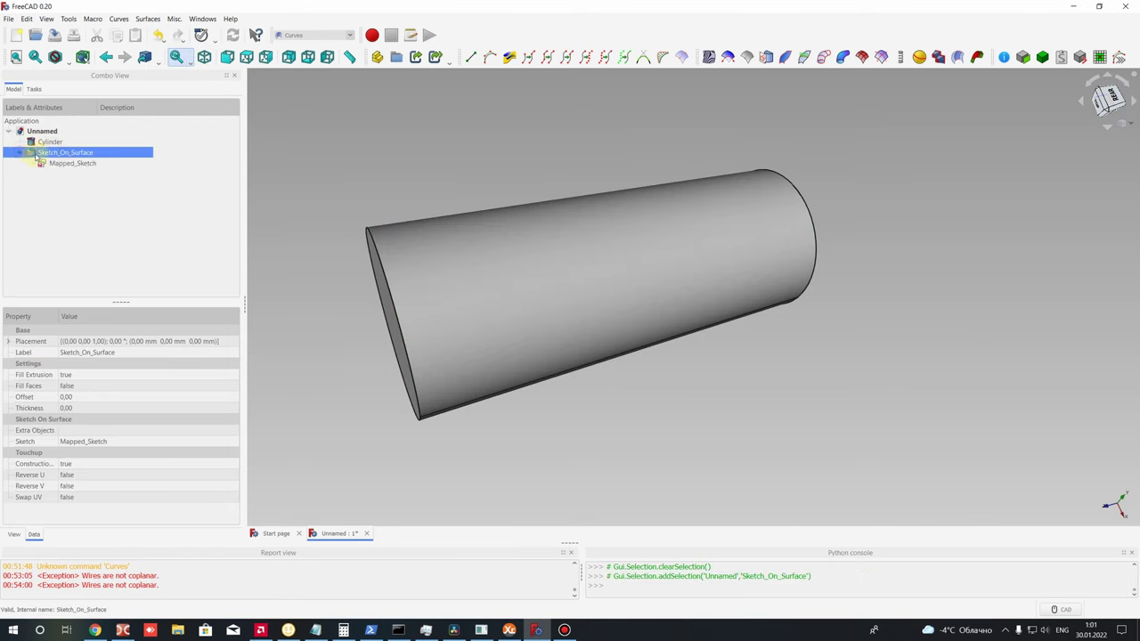
click(49, 163)
right_click(77, 166)
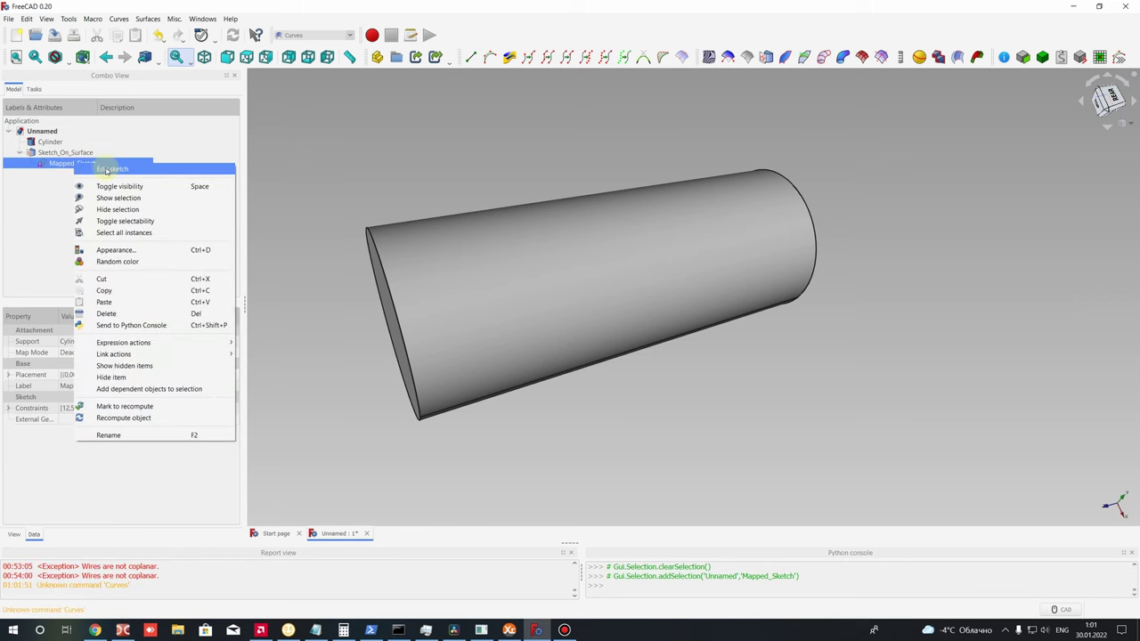
click(106, 169)
scroll(703, 244, down, 5)
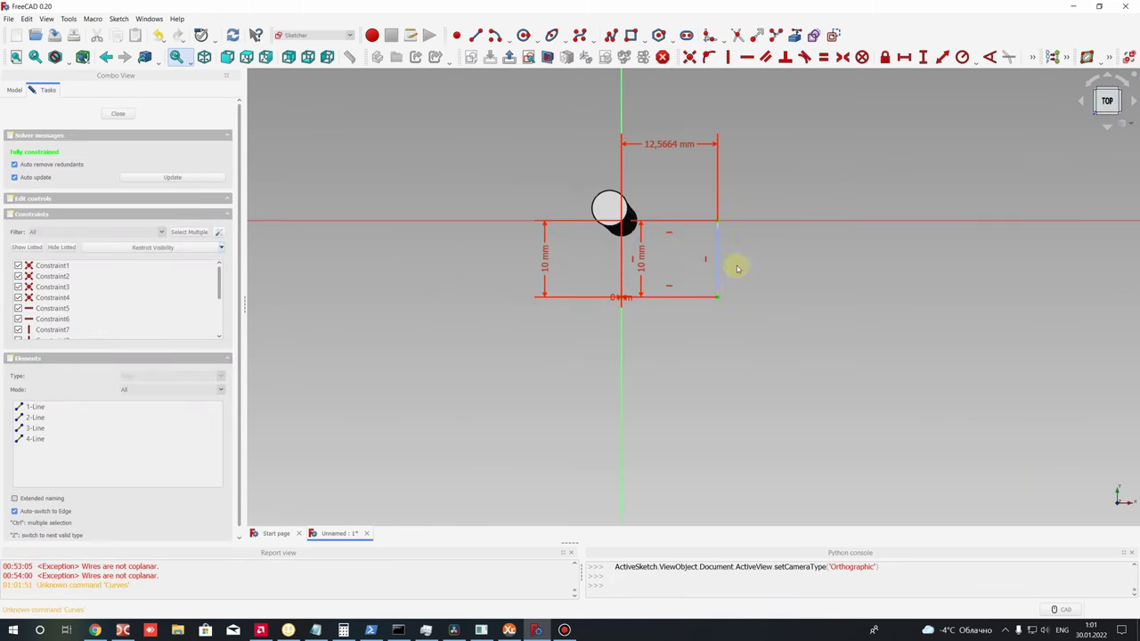
scroll(677, 250, up, 4)
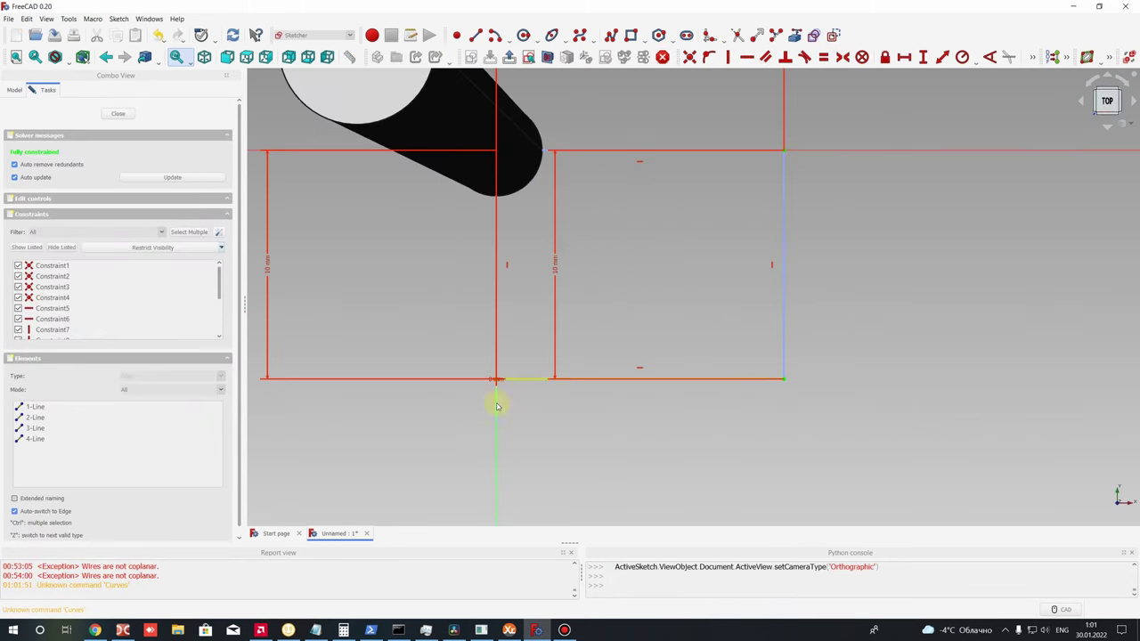
scroll(523, 216, down, 2)
scroll(509, 233, up, 2)
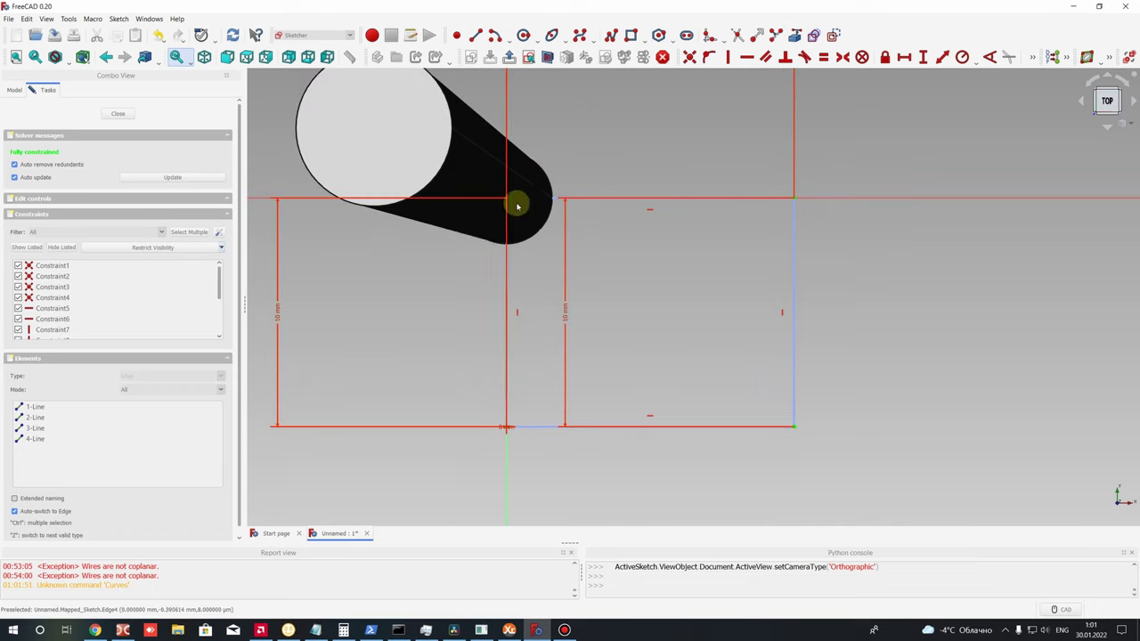
scroll(548, 214, down, 3)
scroll(557, 231, up, 3)
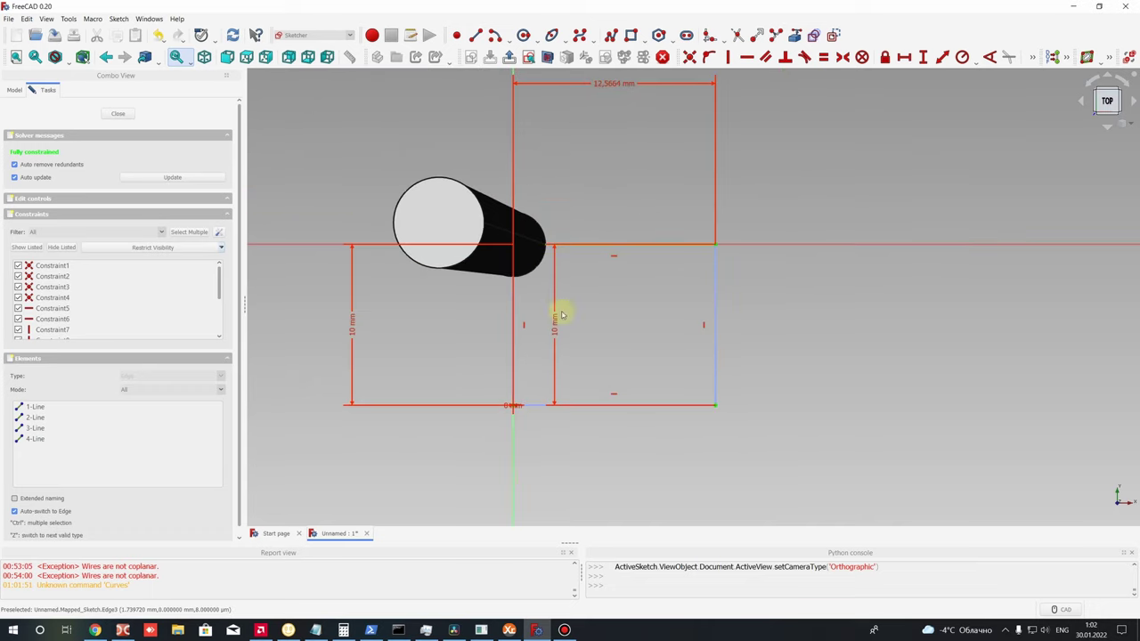
drag(537, 311, 862, 310)
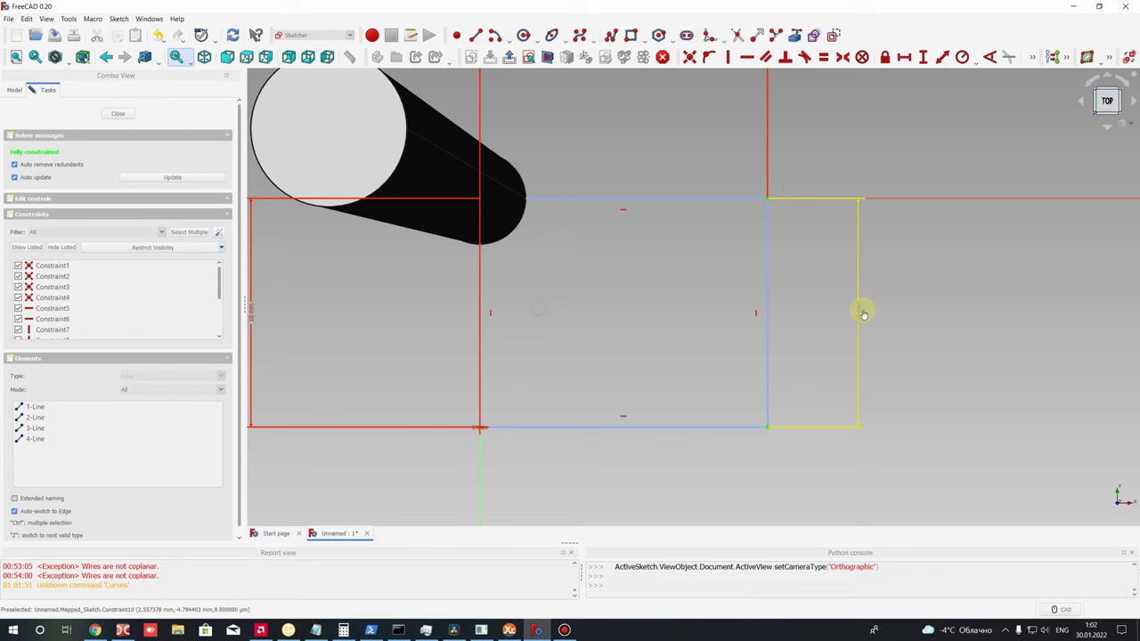
scroll(757, 312, down, 2)
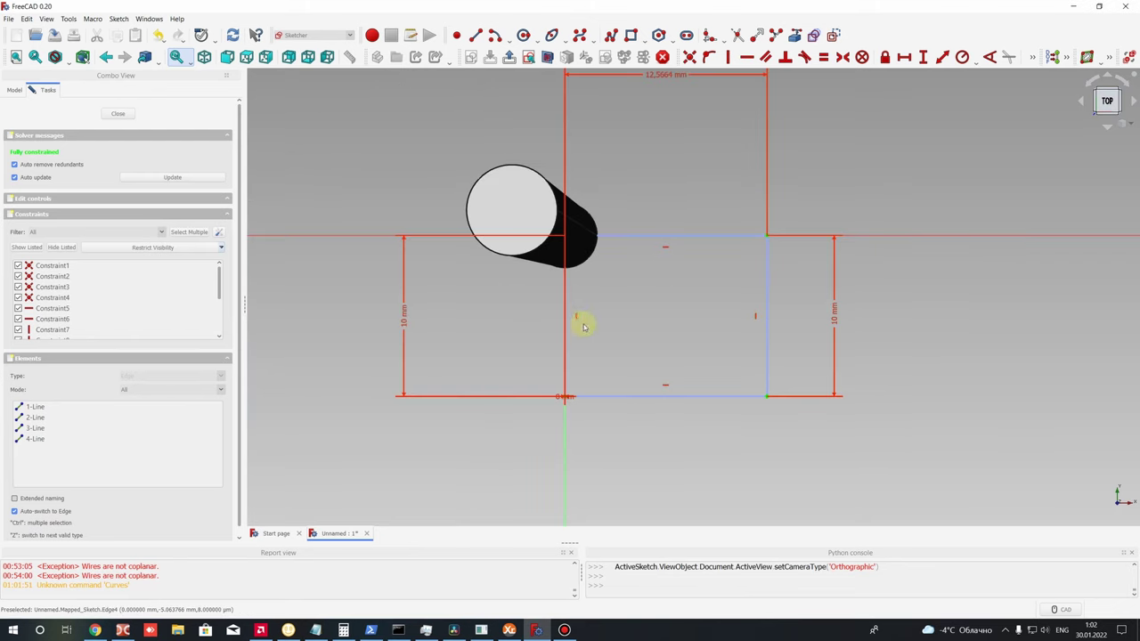
scroll(623, 178, down, 2)
scroll(633, 134, up, 3)
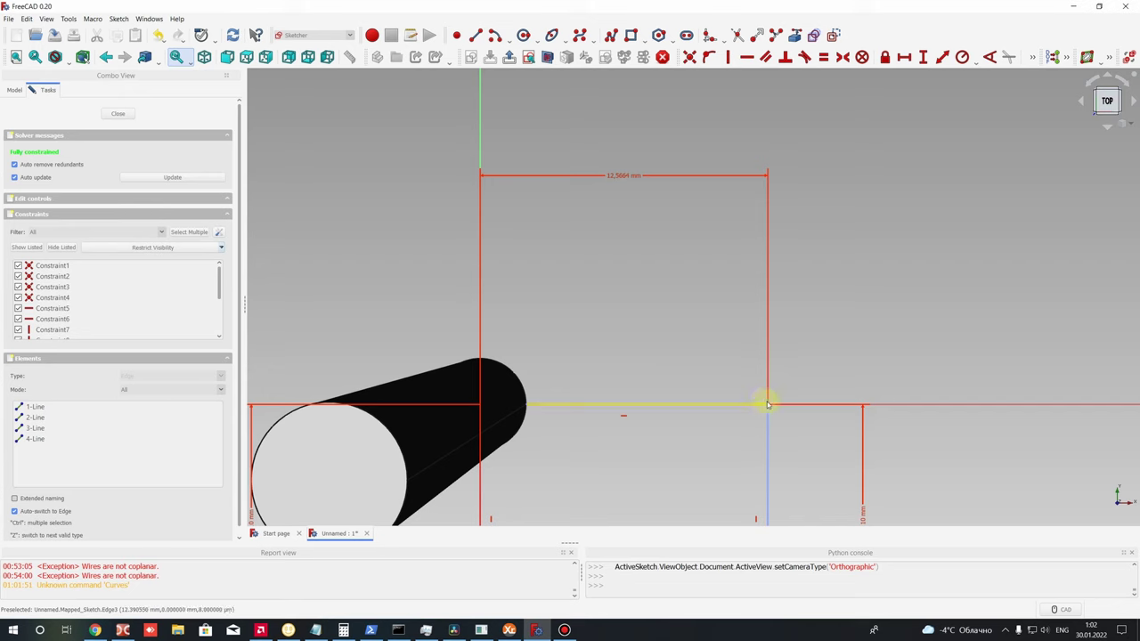
scroll(510, 402, down, 3)
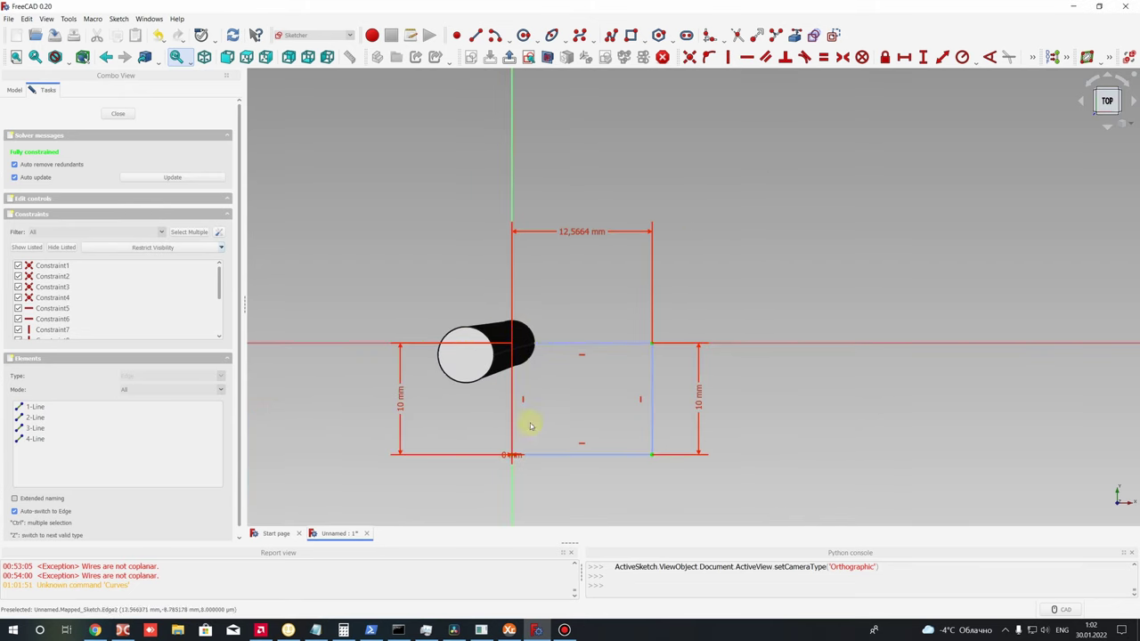
- Hide the Cylinder and bring the mapped sketch rectangle into view
click(13, 90)
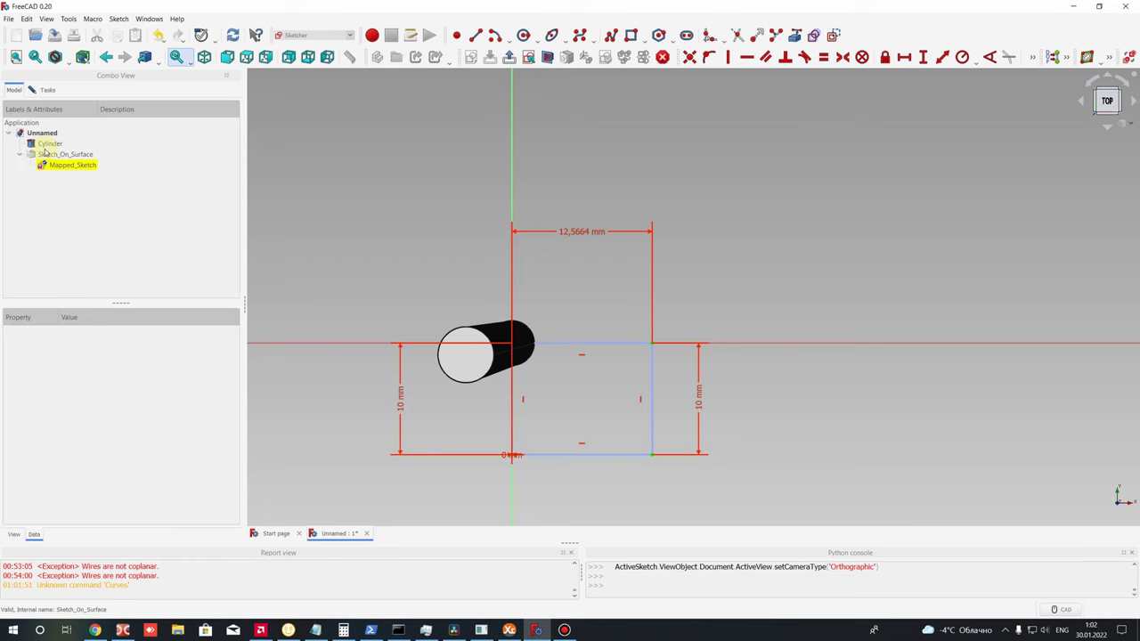
click(49, 143)
right_click(54, 145)
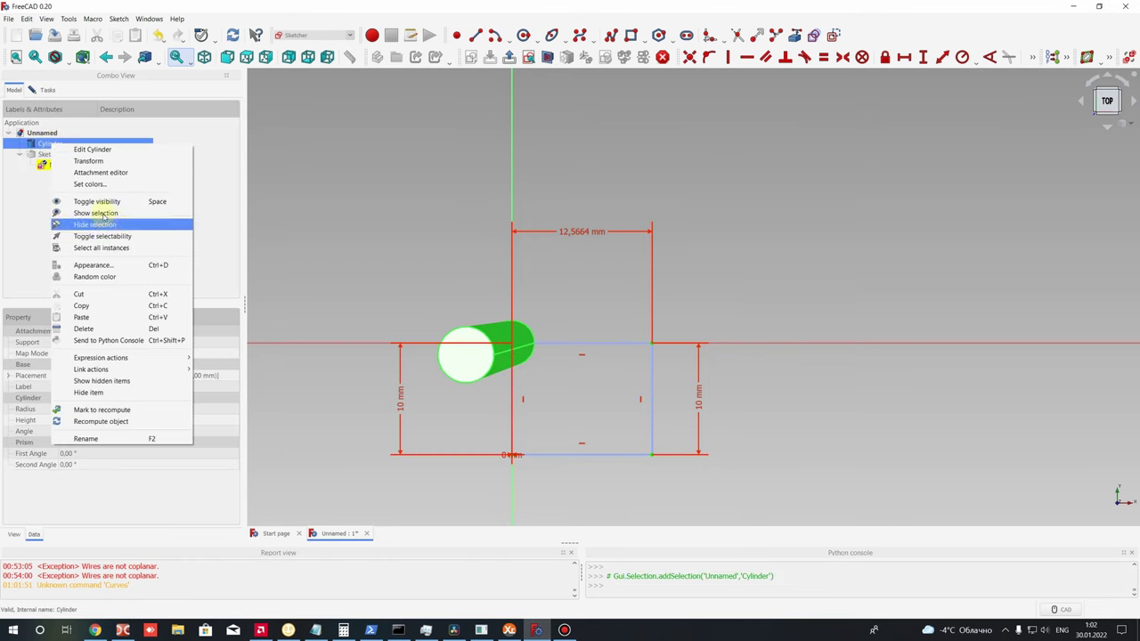
click(96, 203)
click(434, 273)
middle_drag(489, 356, 476, 401)
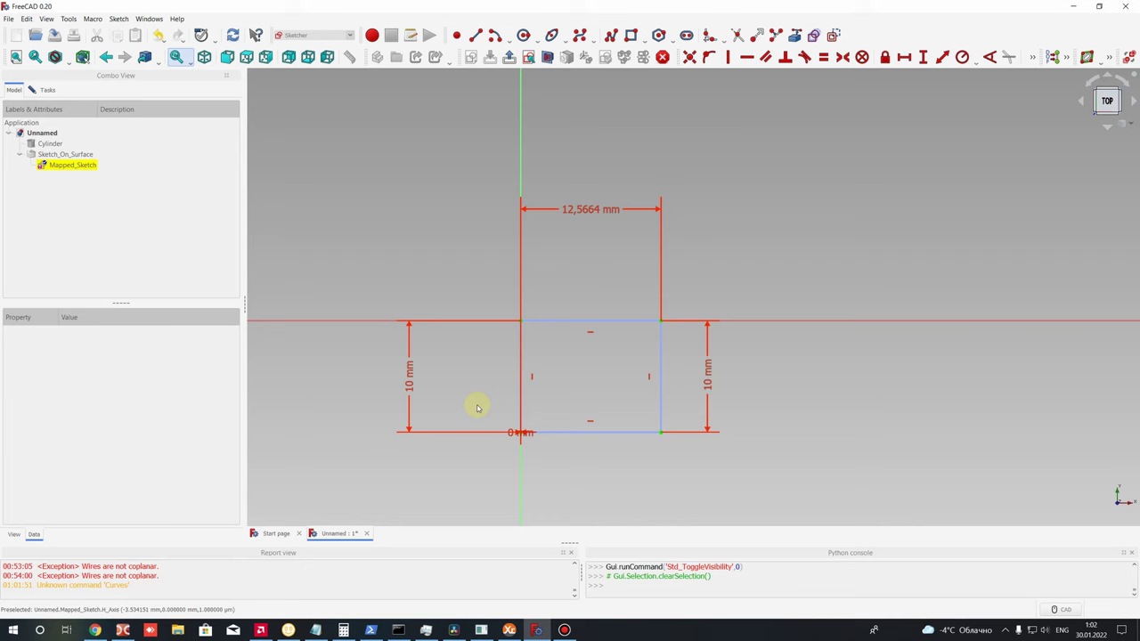
mouse_move(534, 343)
middle_down()
mouse_move(682, 282)
mouse_move(630, 492)
middle_up()
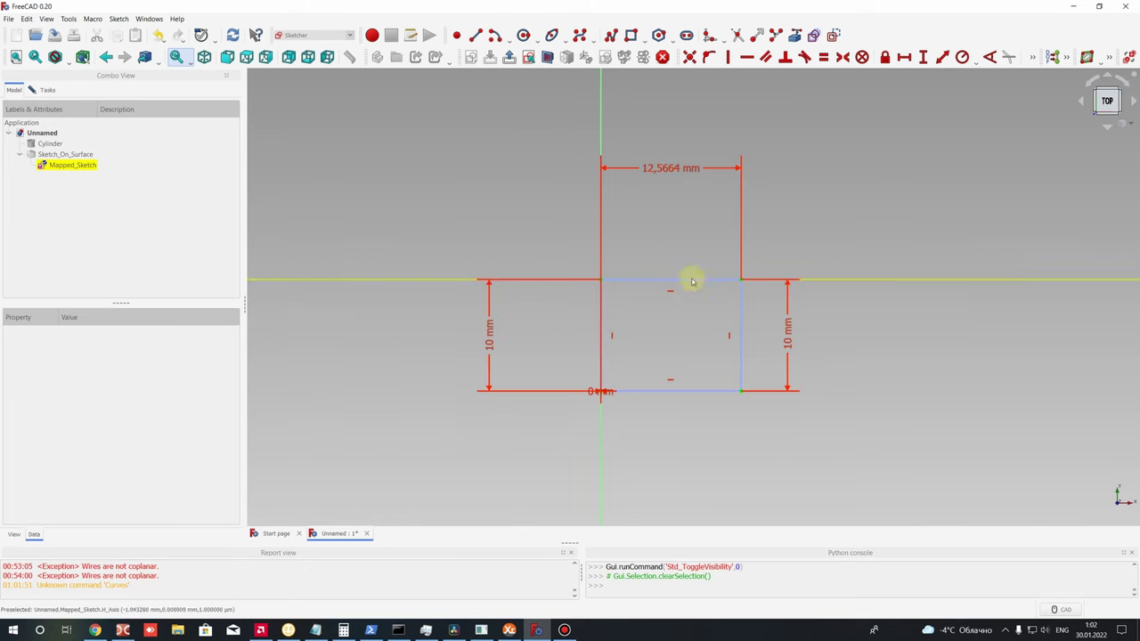
scroll(758, 407, up, 4)
scroll(440, 135, up, 2)
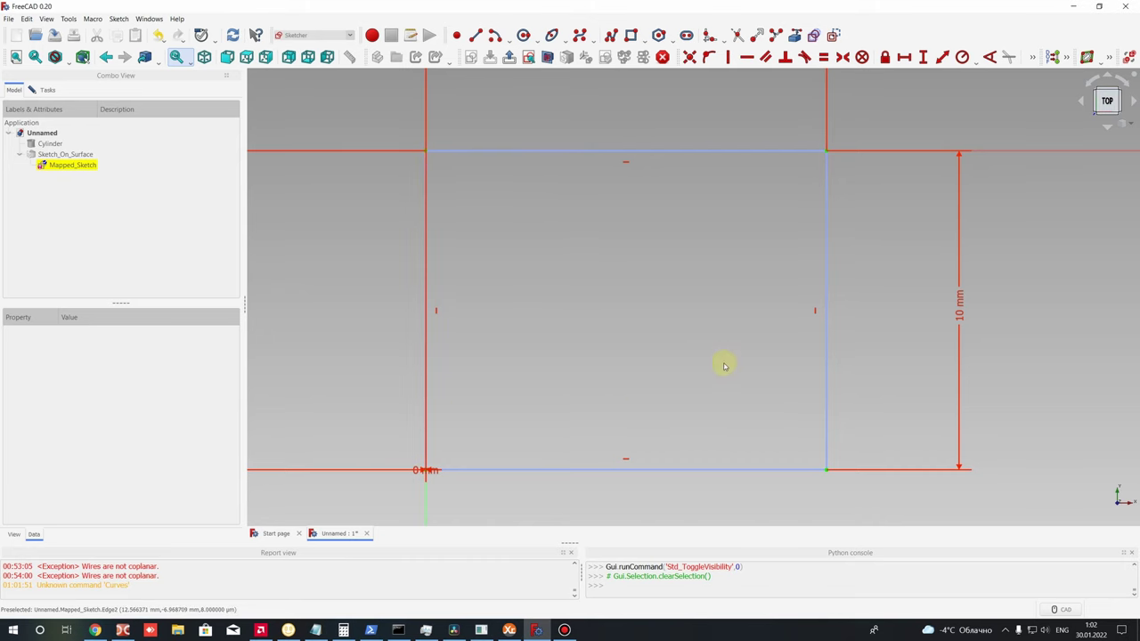
- Draw a diagonal slot as normal geometry, adjust its ends, and pick two points across its width
click(830, 34)
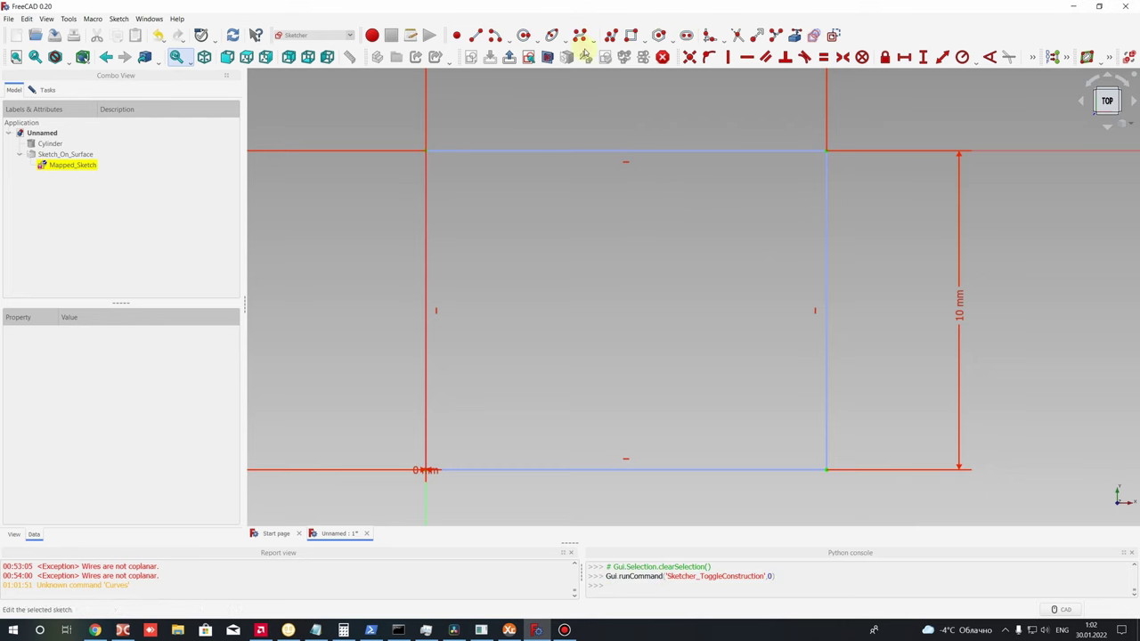
click(684, 36)
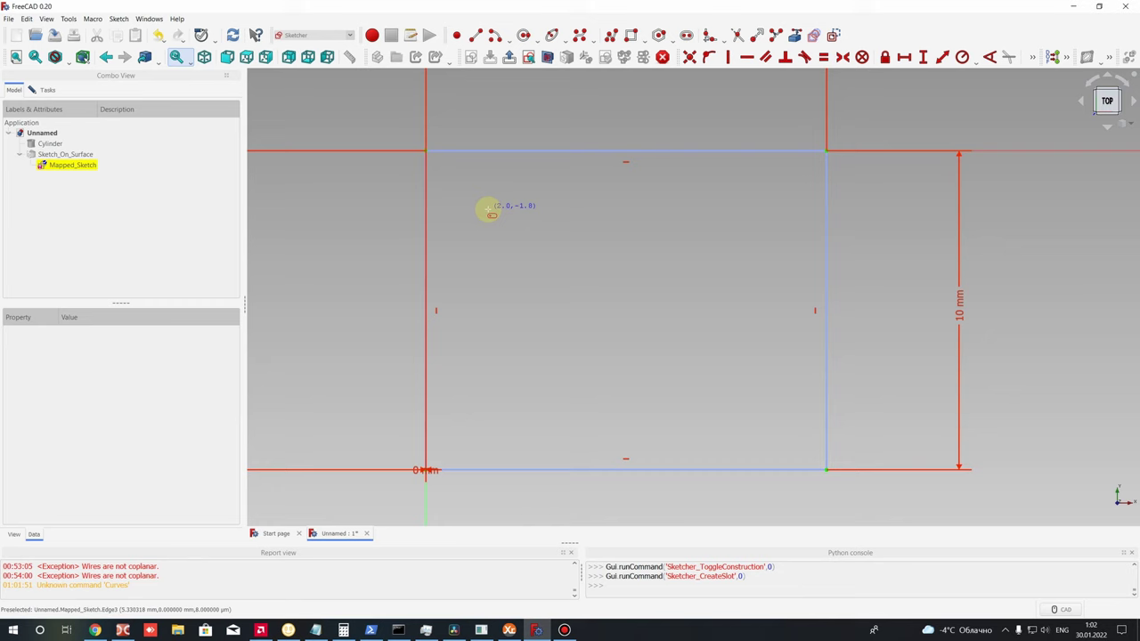
click(472, 187)
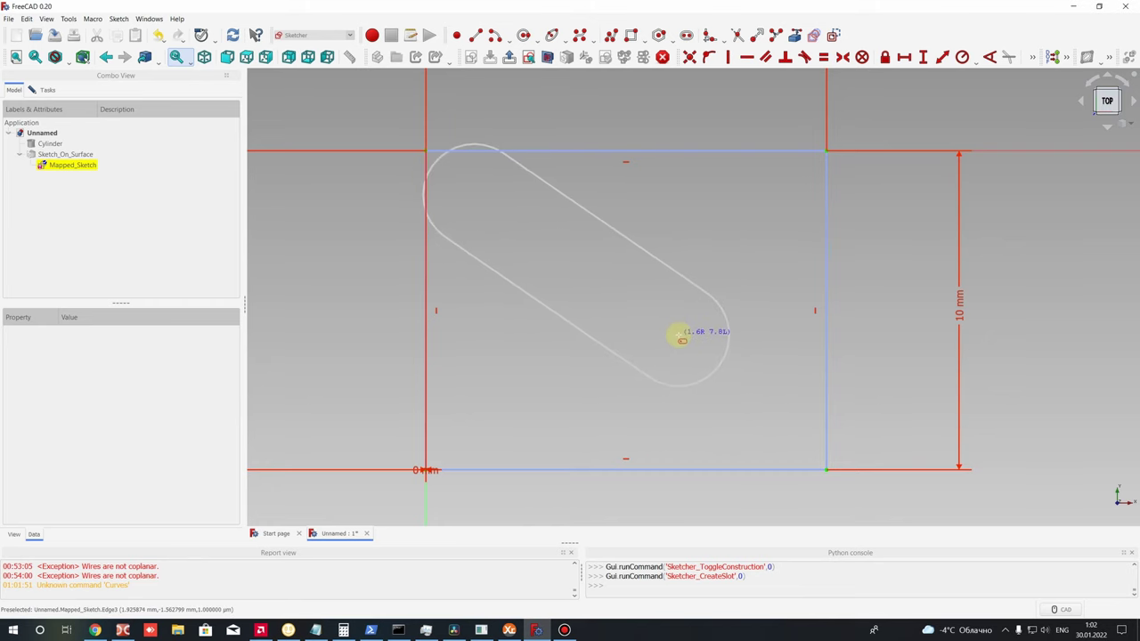
click(683, 340)
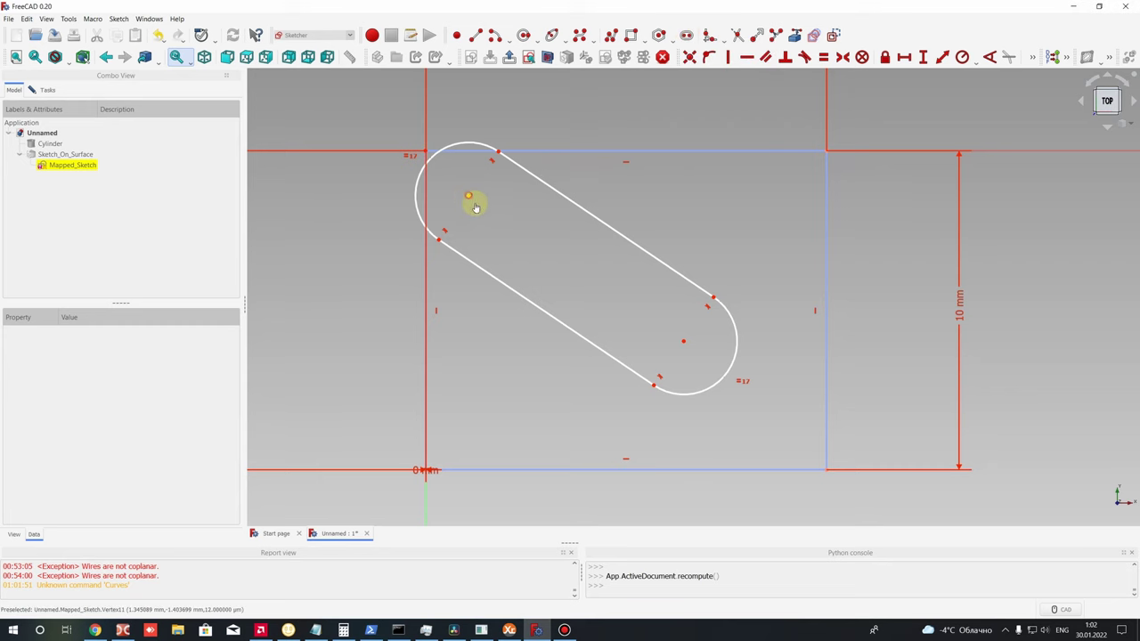
drag(469, 198, 497, 218)
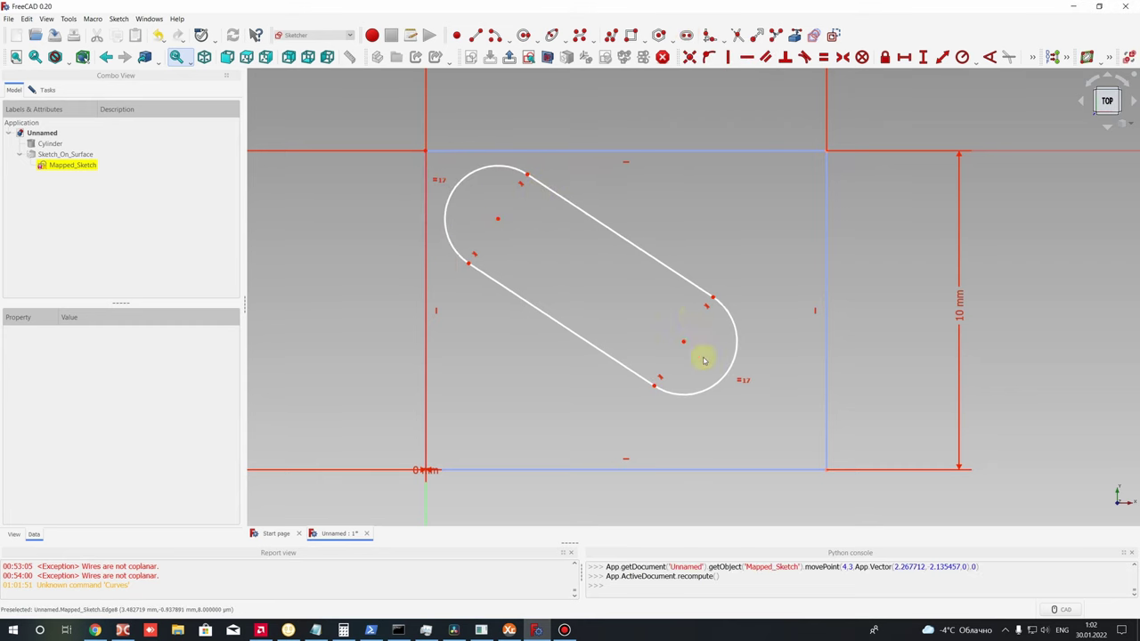
drag(686, 343, 754, 402)
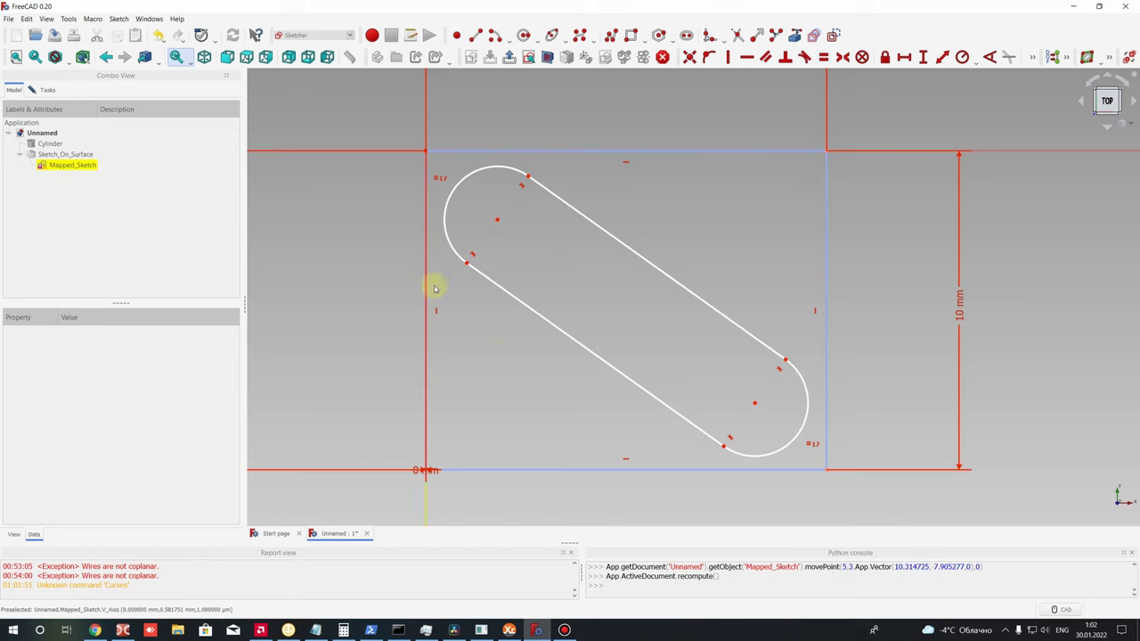
click(527, 177)
click(467, 262)
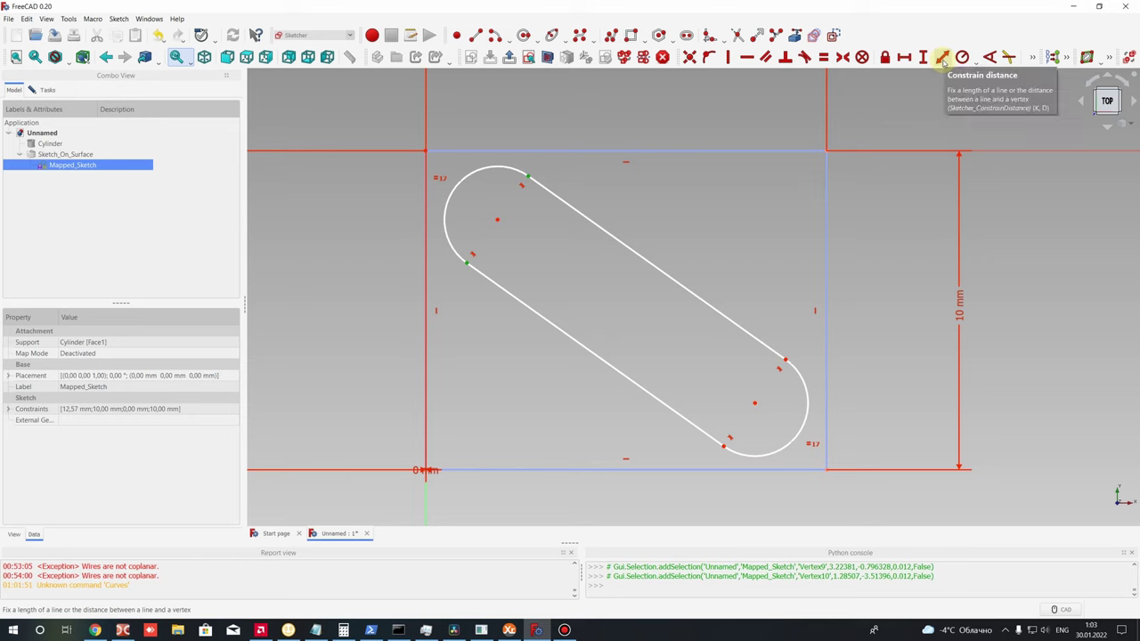
- Constrain the slot width to 2 mm, then select both arc centres
click(943, 60)
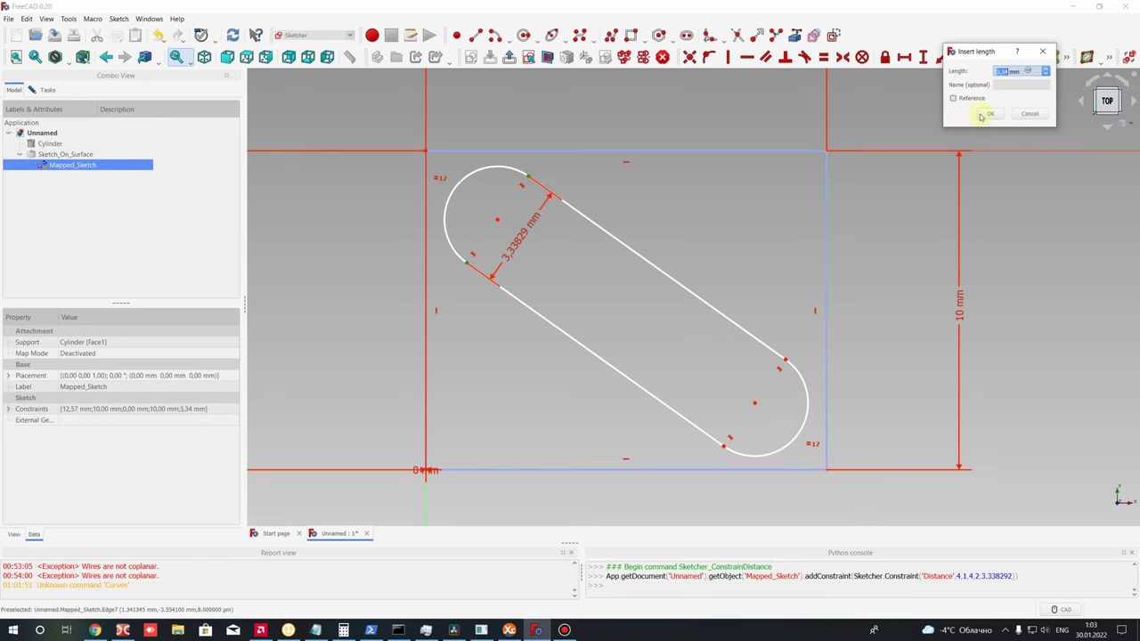
text(2)
key(Return)
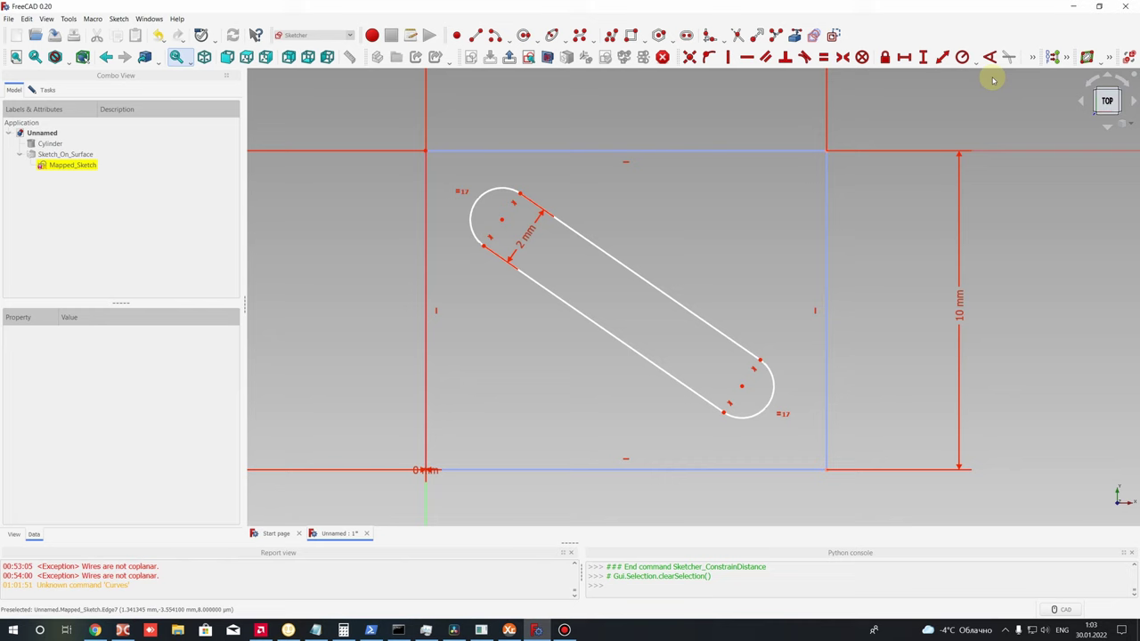
click(502, 220)
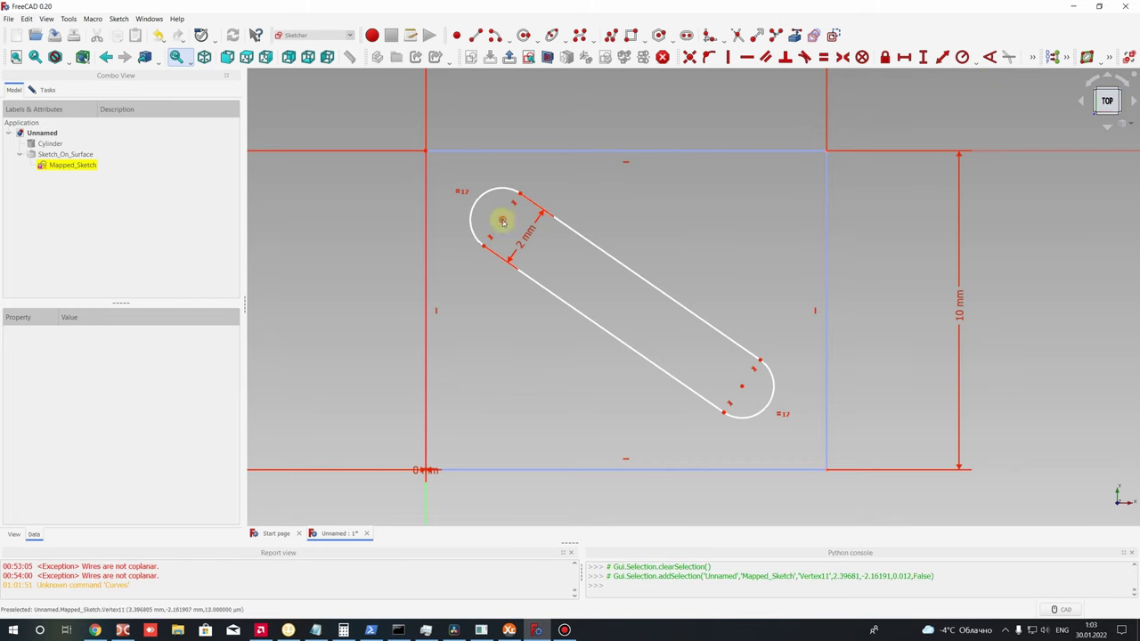
click(743, 386)
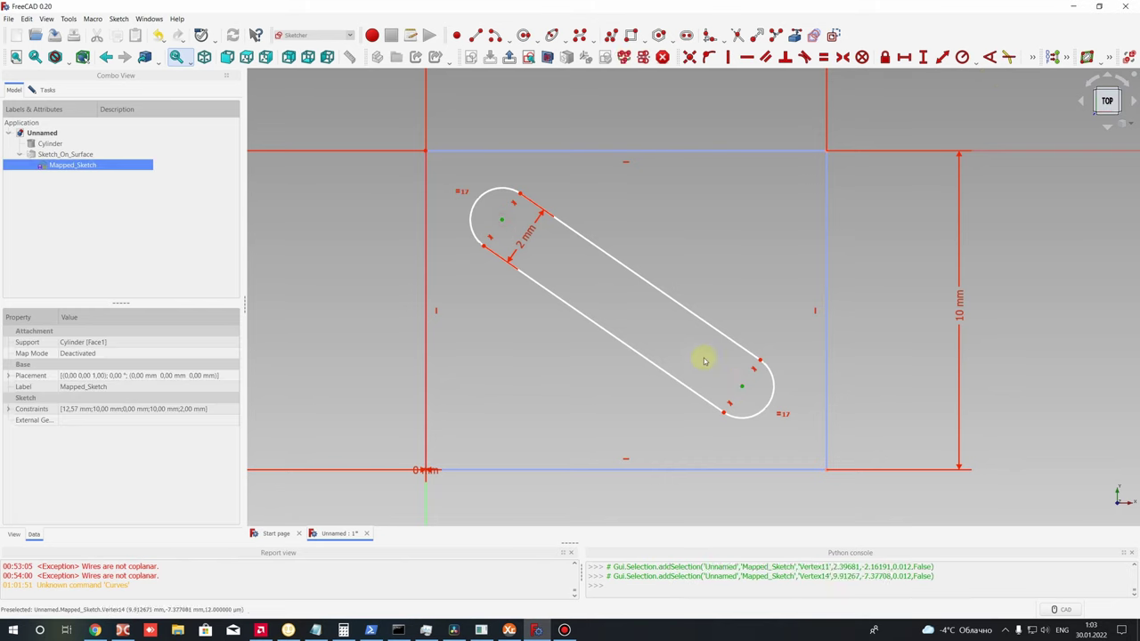
- Set a 10 mm distance between the slot's arc centres and reorient its lower end
click(942, 59)
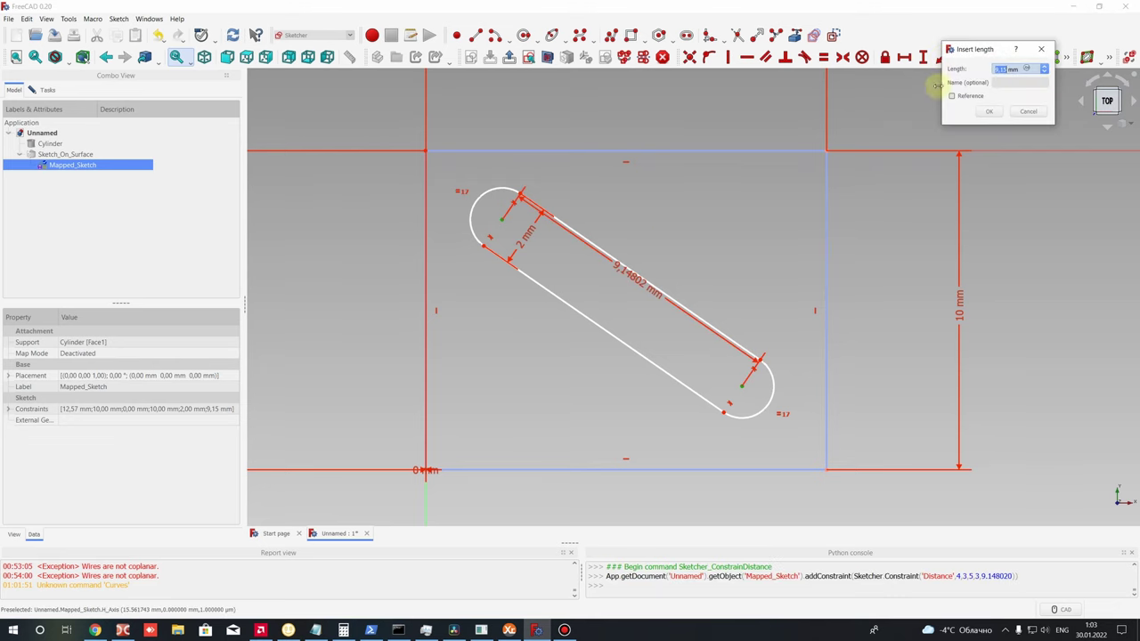
key(Return)
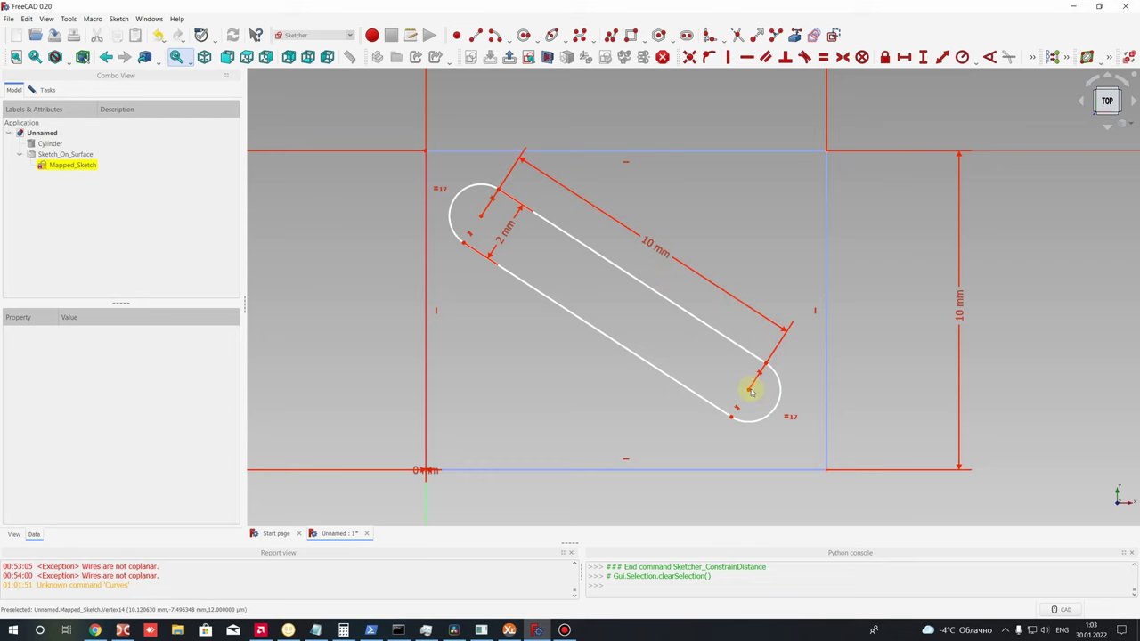
mouse_move(749, 393)
mouse_down()
mouse_move(697, 437)
mouse_move(768, 377)
mouse_move(719, 427)
mouse_move(746, 394)
mouse_move(757, 409)
mouse_move(746, 411)
mouse_up()
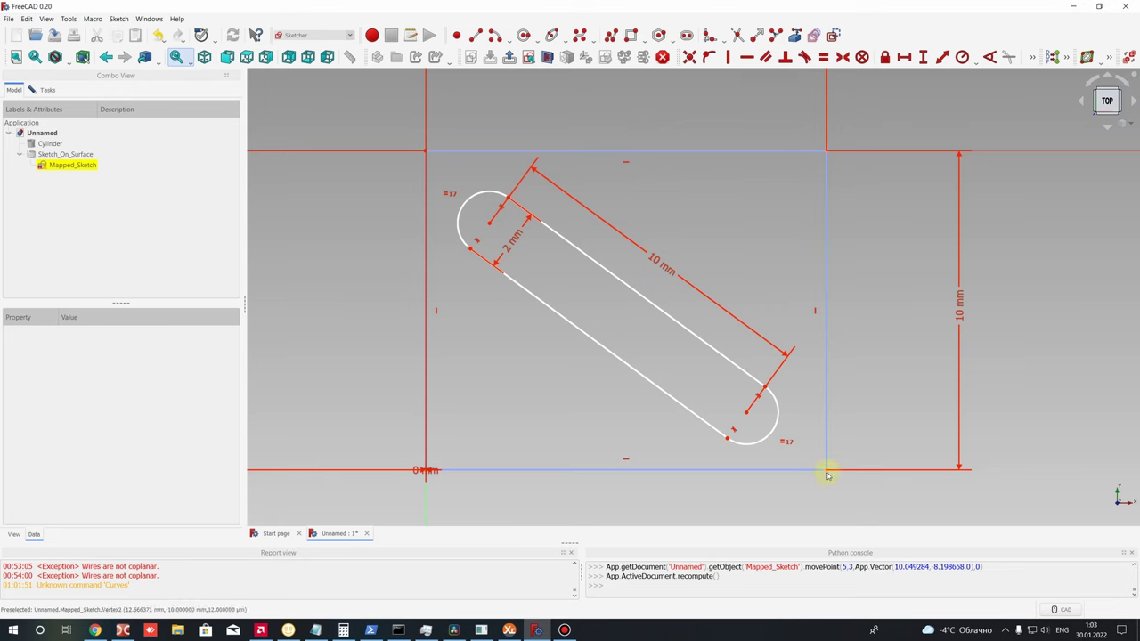
- Draw a construction line from the rectangle's bottom-right corner to the slot's upper-left end
click(832, 35)
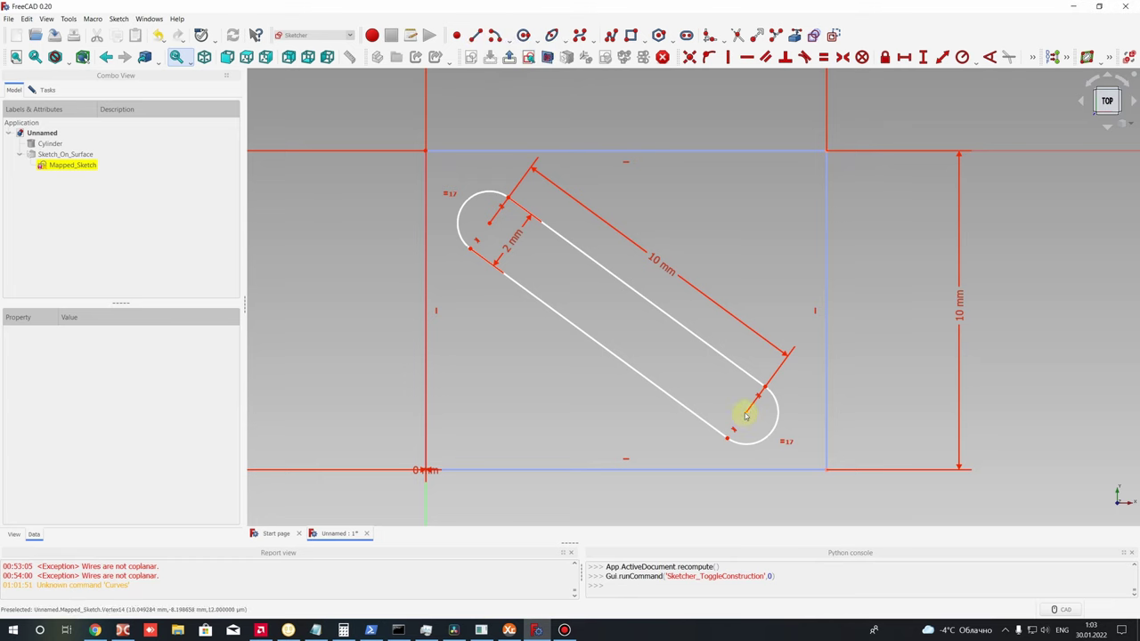
drag(746, 415, 748, 409)
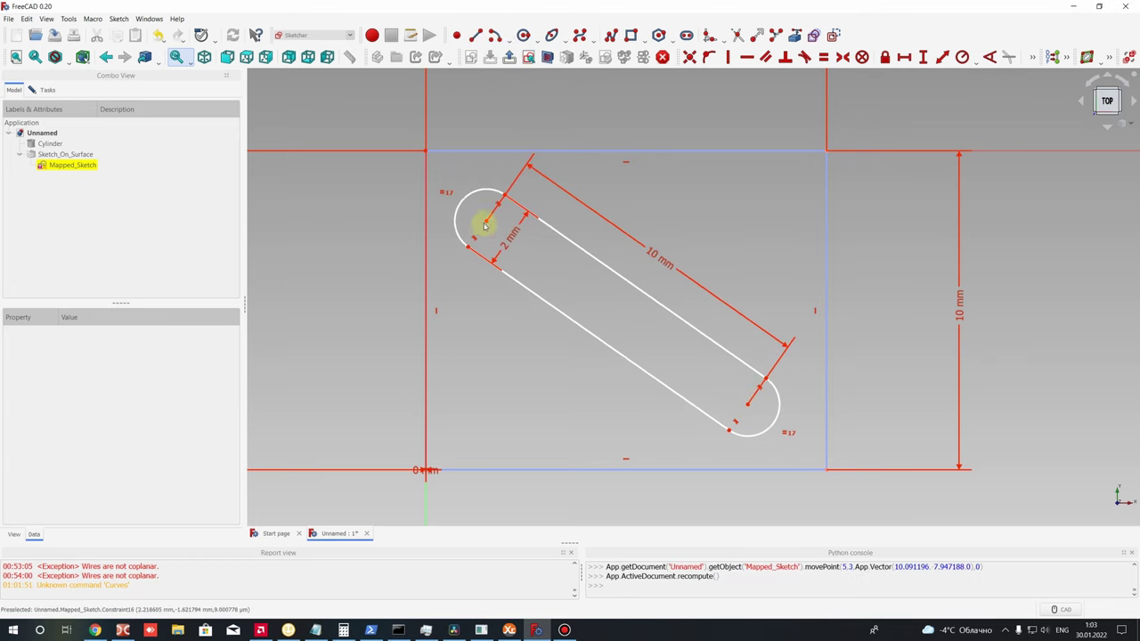
drag(483, 221, 565, 244)
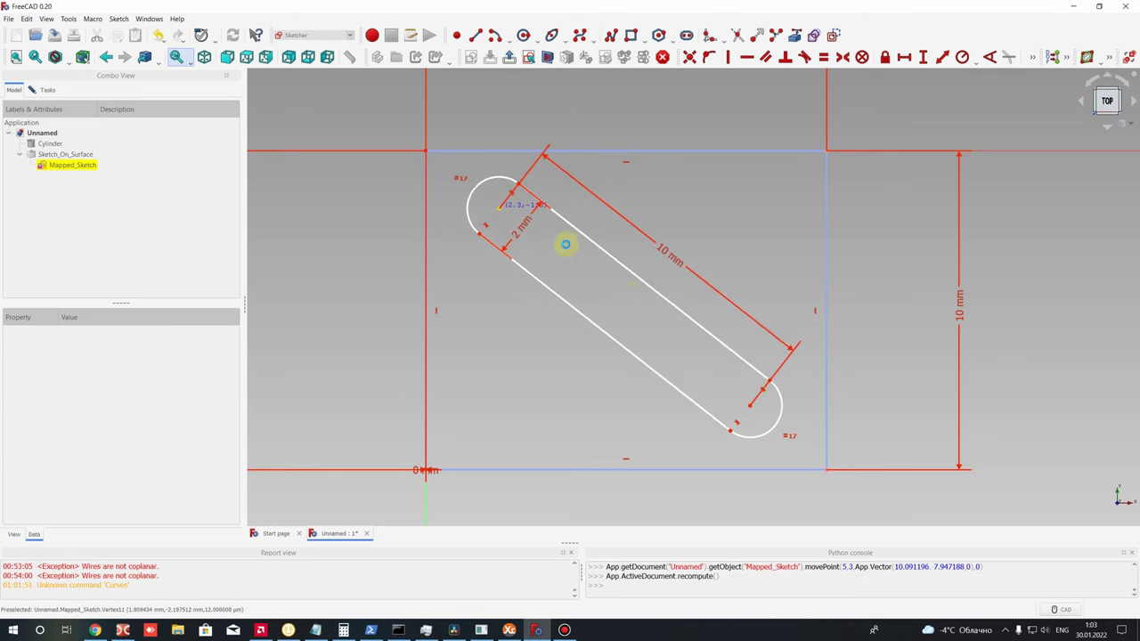
click(477, 36)
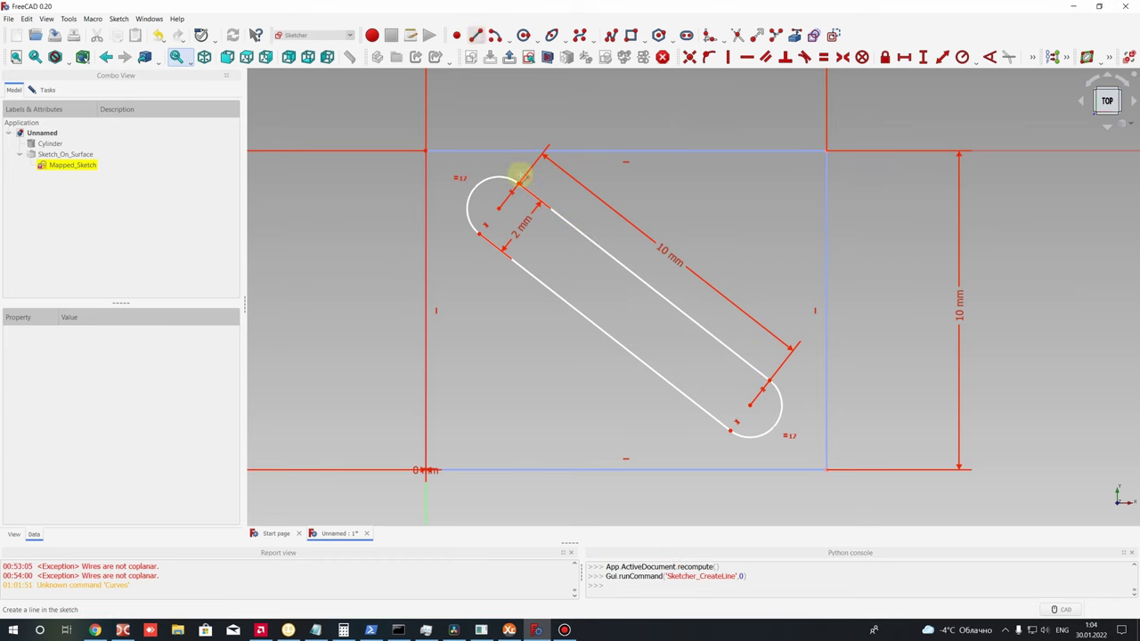
click(826, 469)
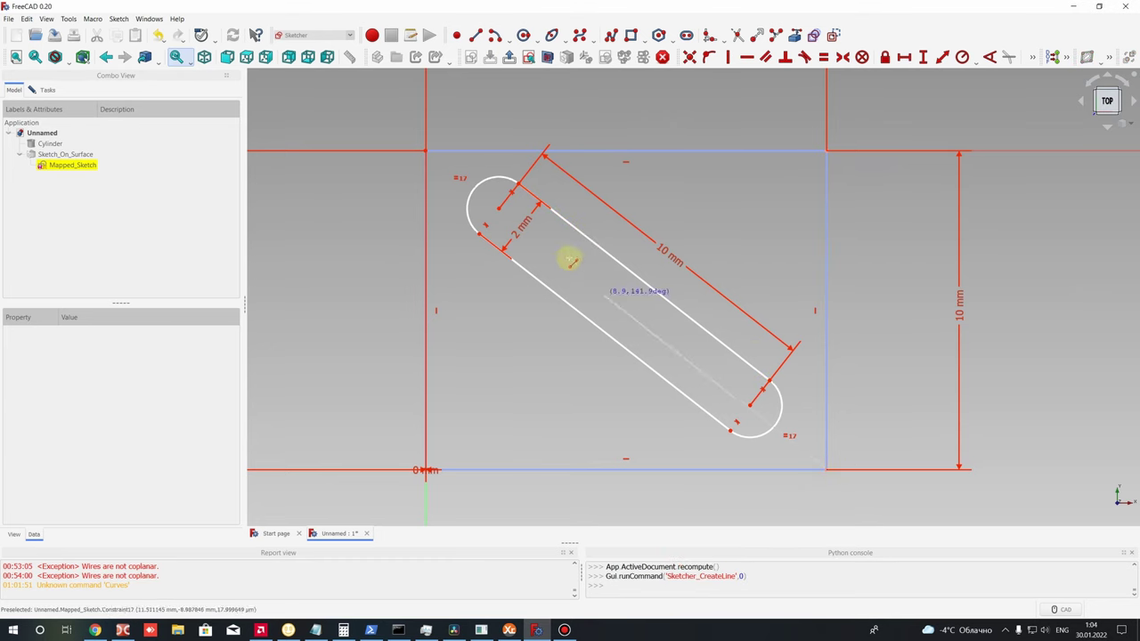
click(459, 170)
- Select the diagonal construction line together with the rectangle's right edge
click(786, 448)
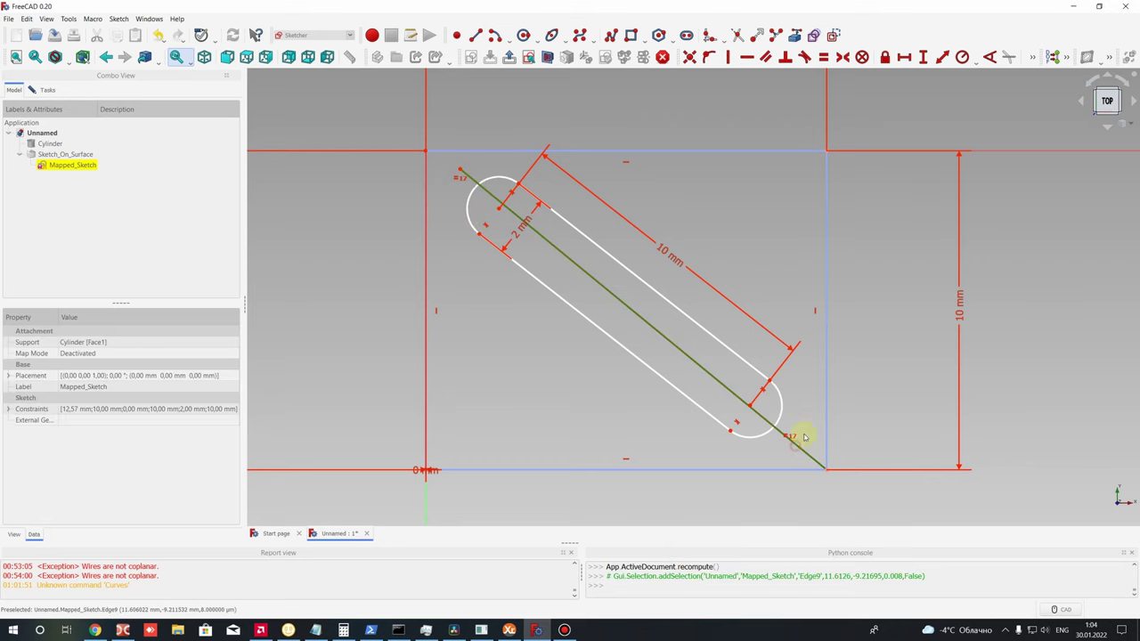
click(822, 405)
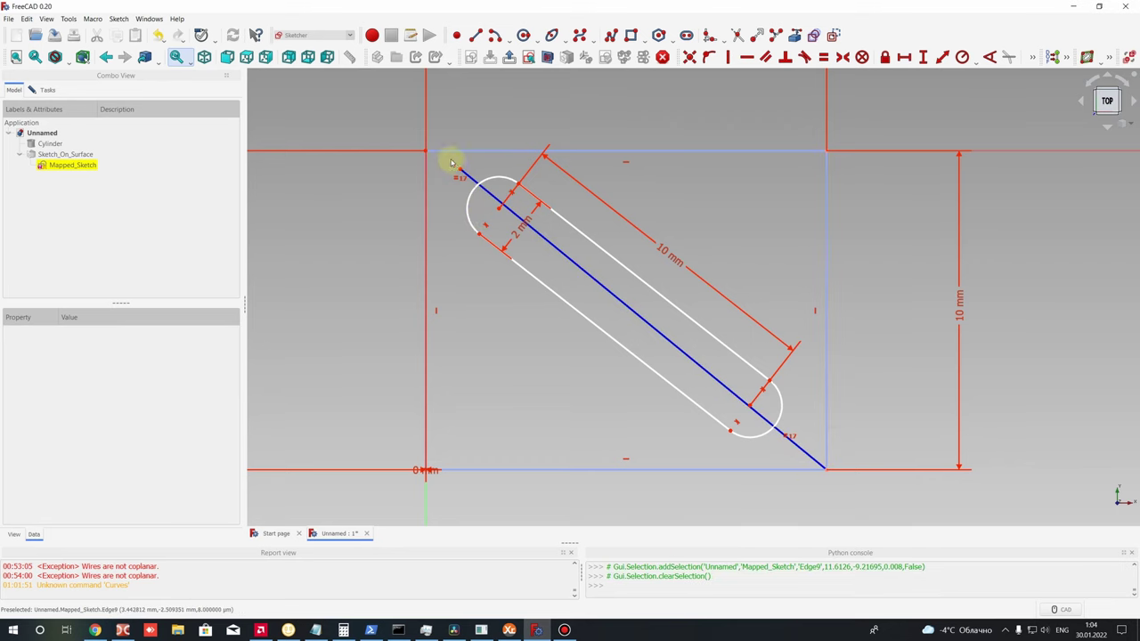
click(804, 450)
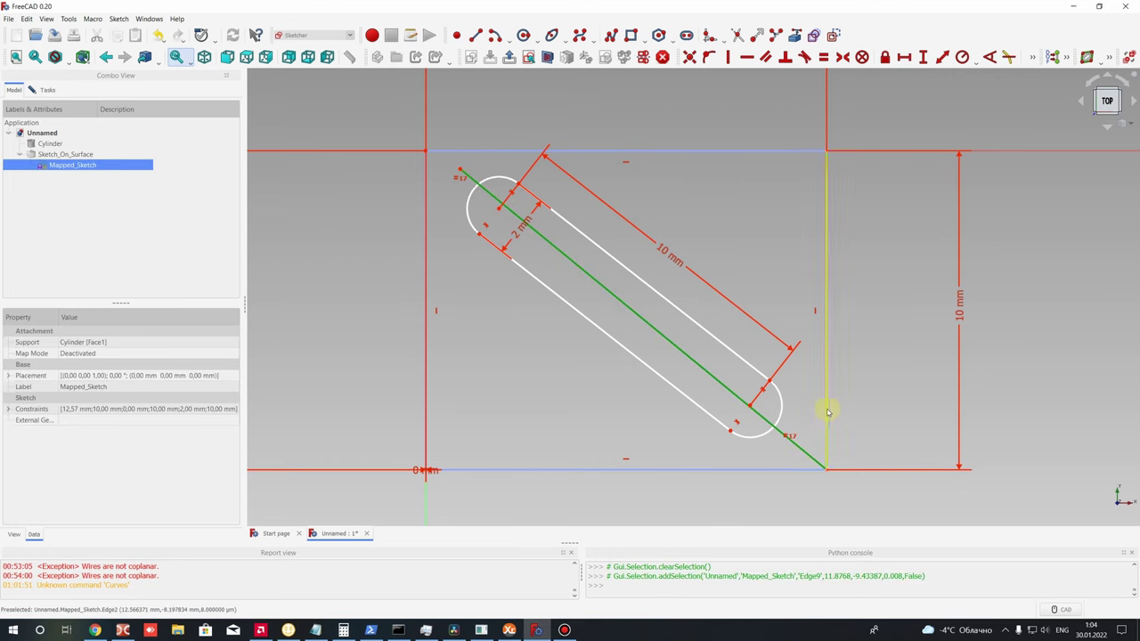
click(827, 406)
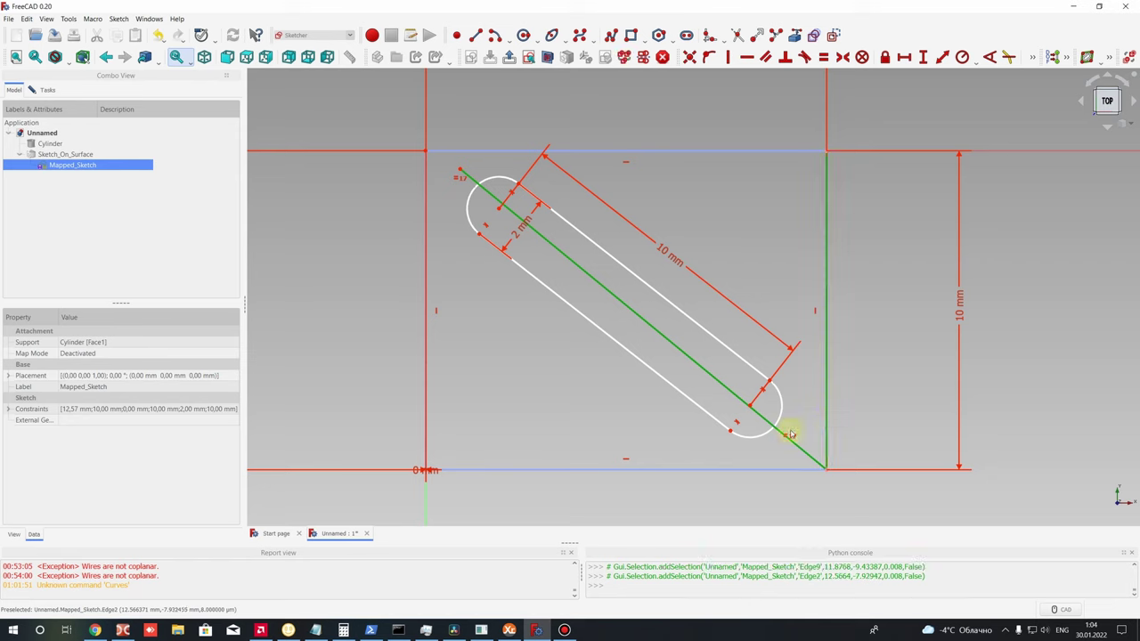
- Constrain the construction line to 45° from the right edge, then adjust its end and the slot
click(985, 58)
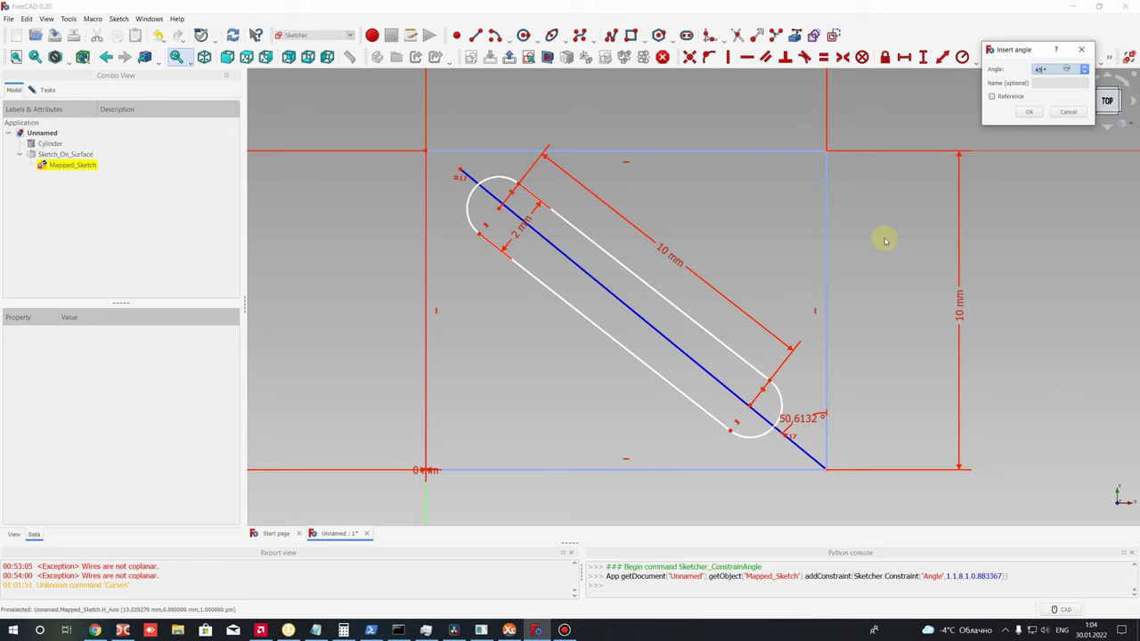
text(45)
key(Return)
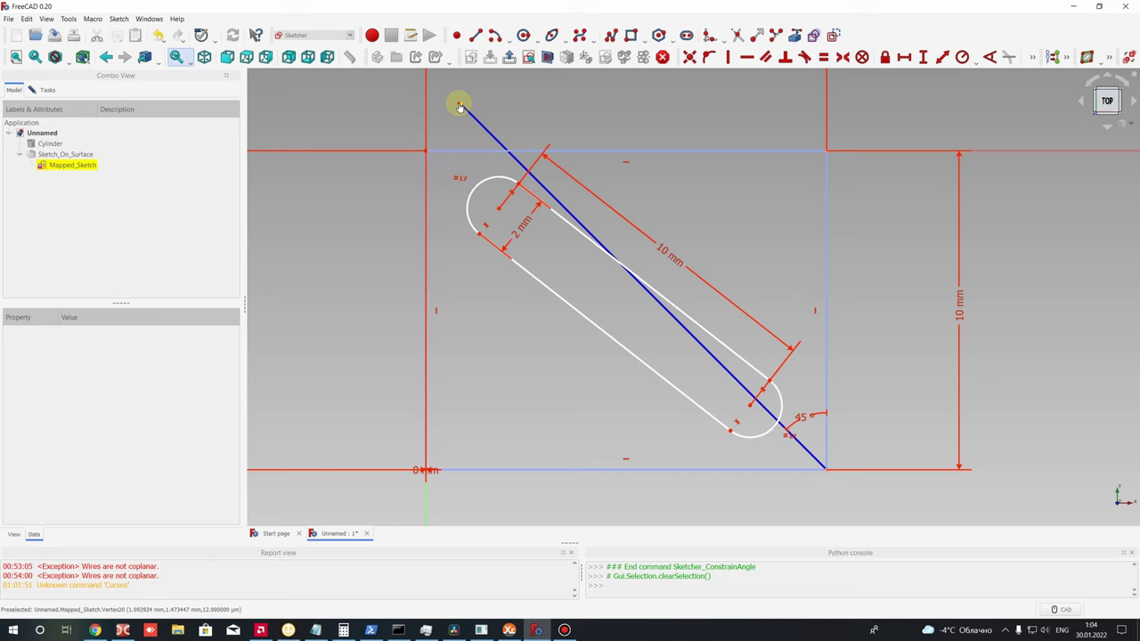
drag(460, 106, 468, 116)
drag(499, 213, 491, 239)
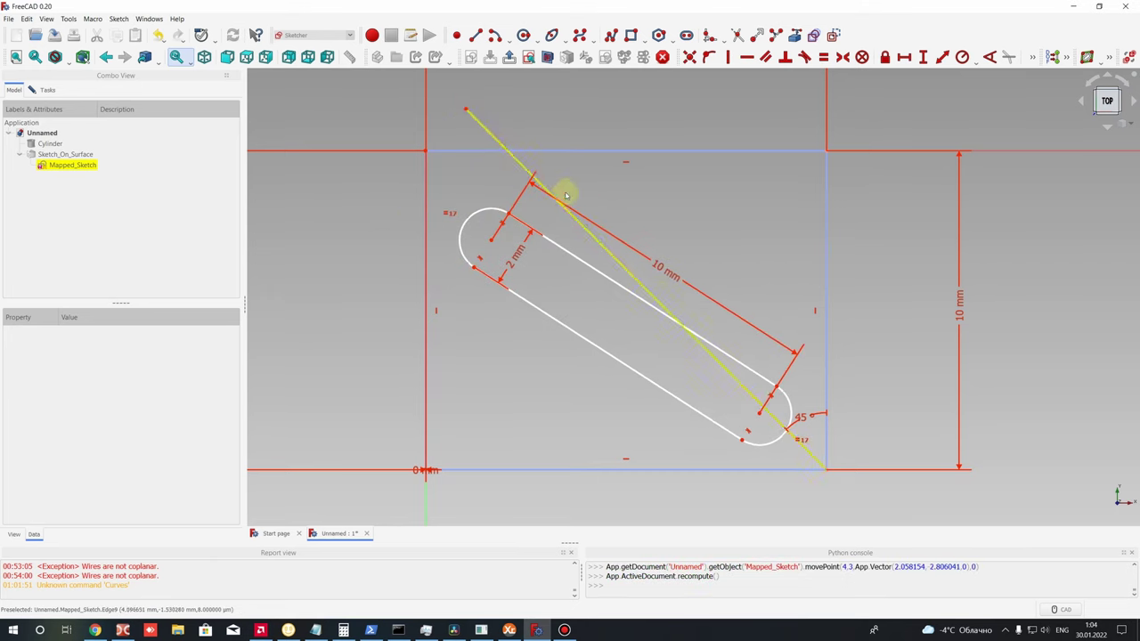
- Put the slot's upper arc centre onto the 45° construction line
click(491, 244)
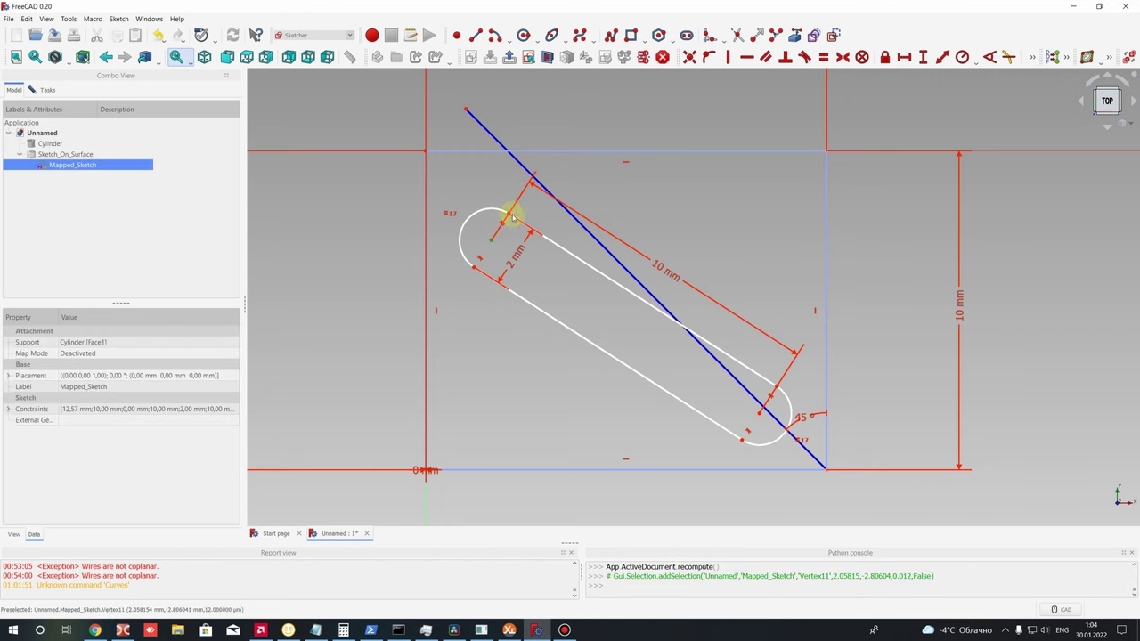
click(528, 172)
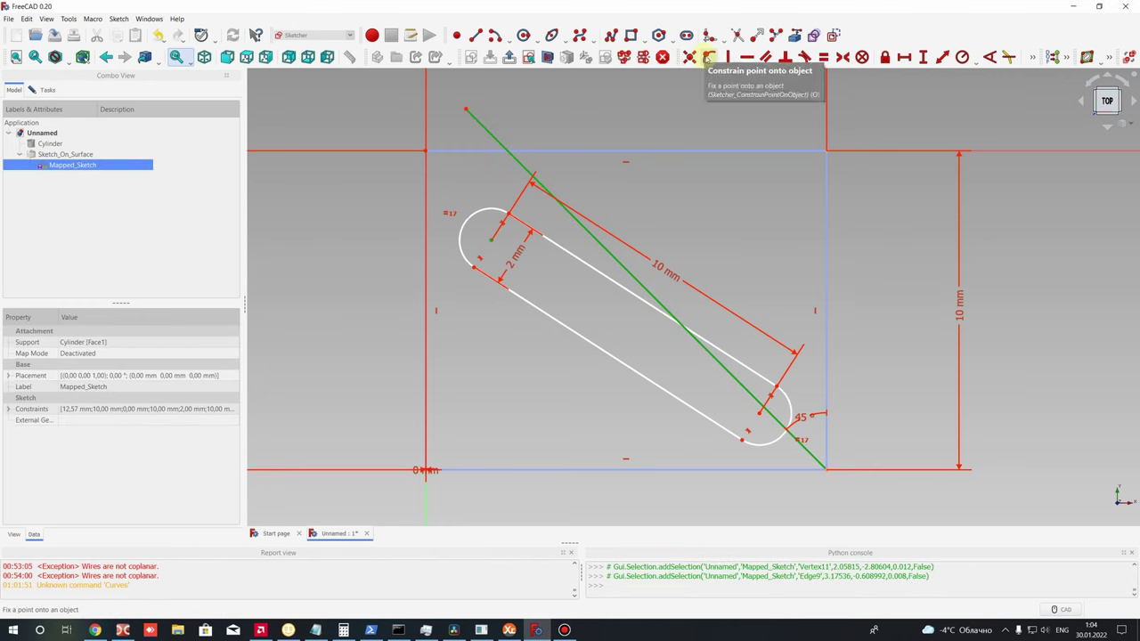
click(708, 56)
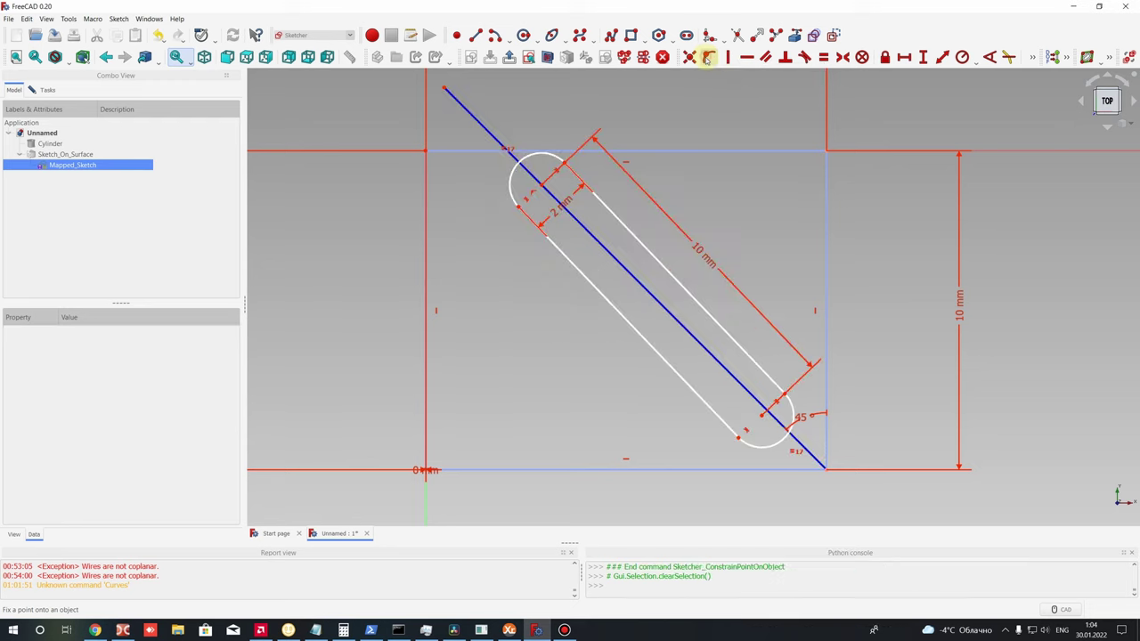
drag(758, 412, 712, 412)
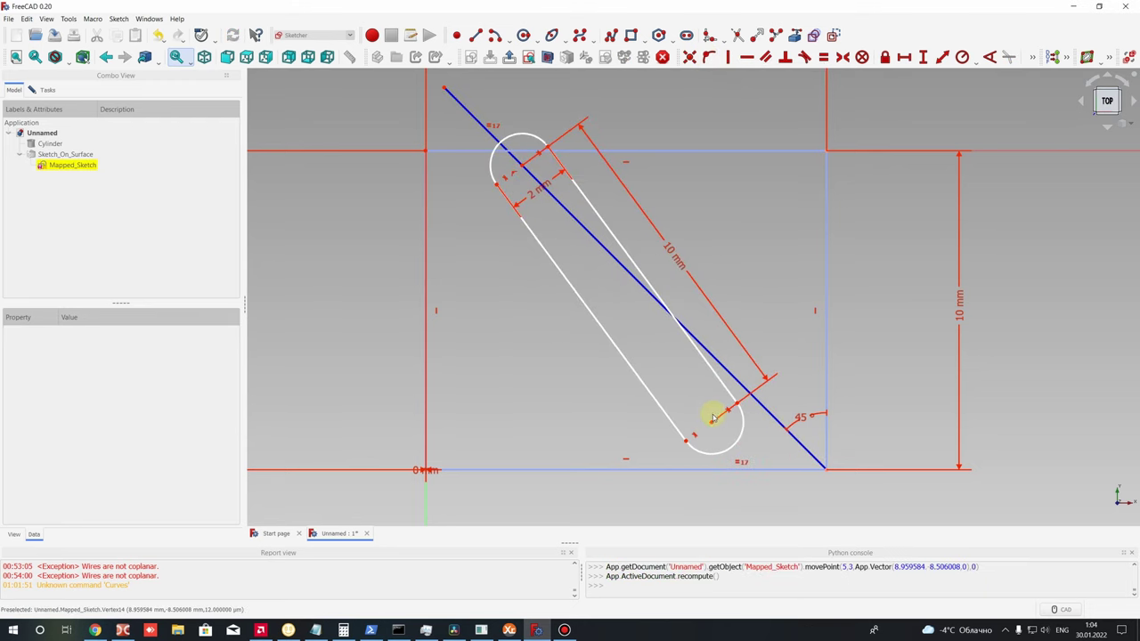
drag(516, 168, 534, 186)
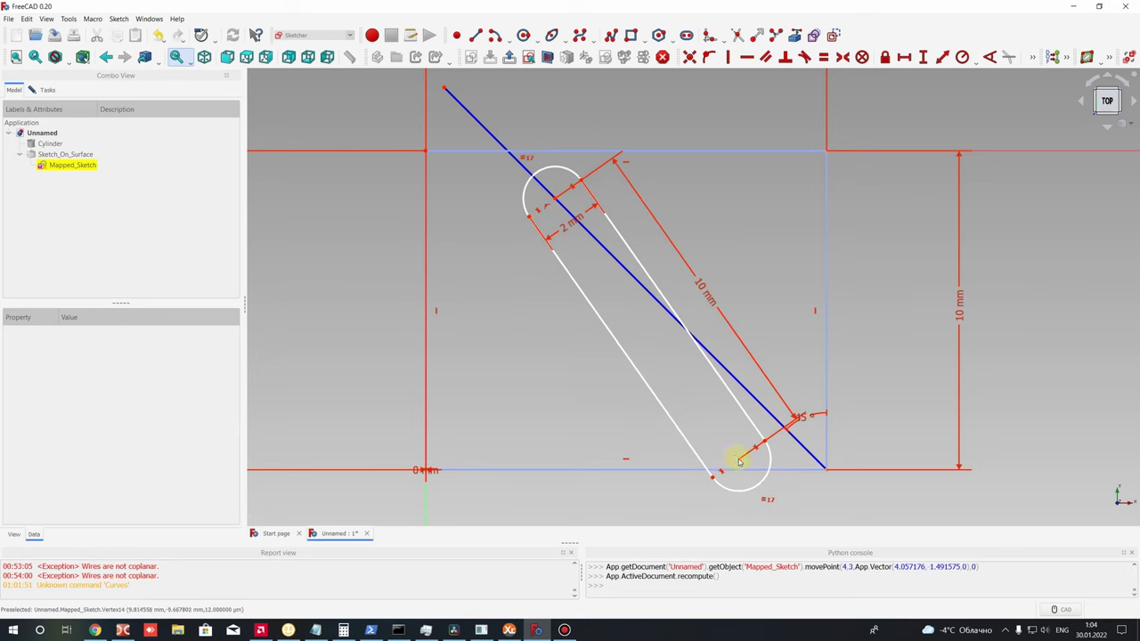
drag(738, 460, 722, 433)
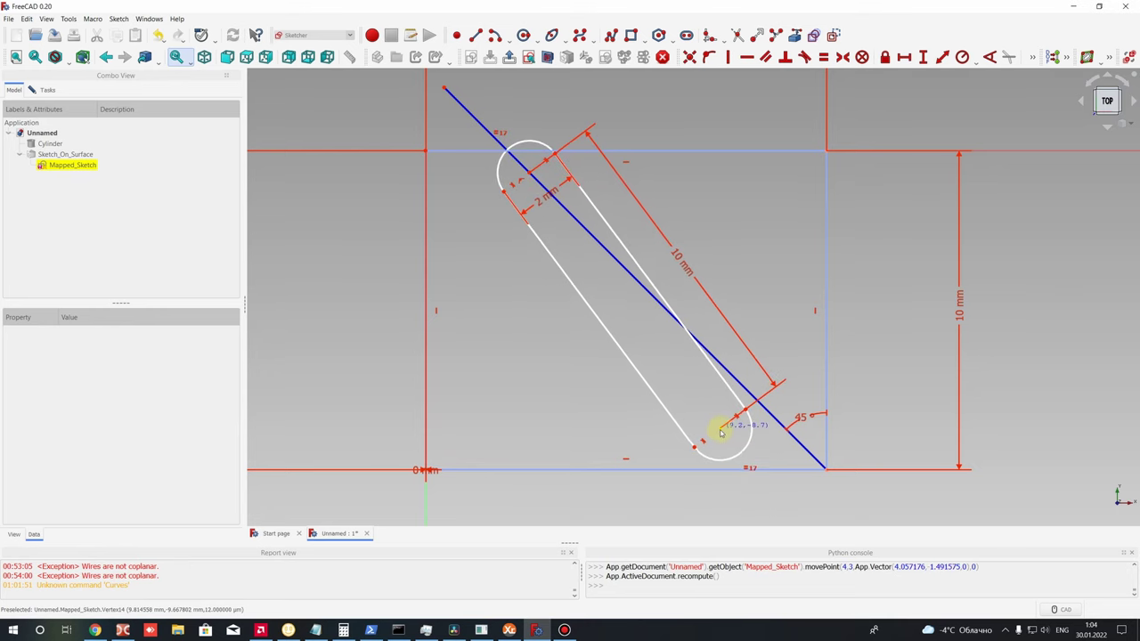
- Put the lower arc centre on the line too, then slide the slot toward the bottom-right corner
click(763, 405)
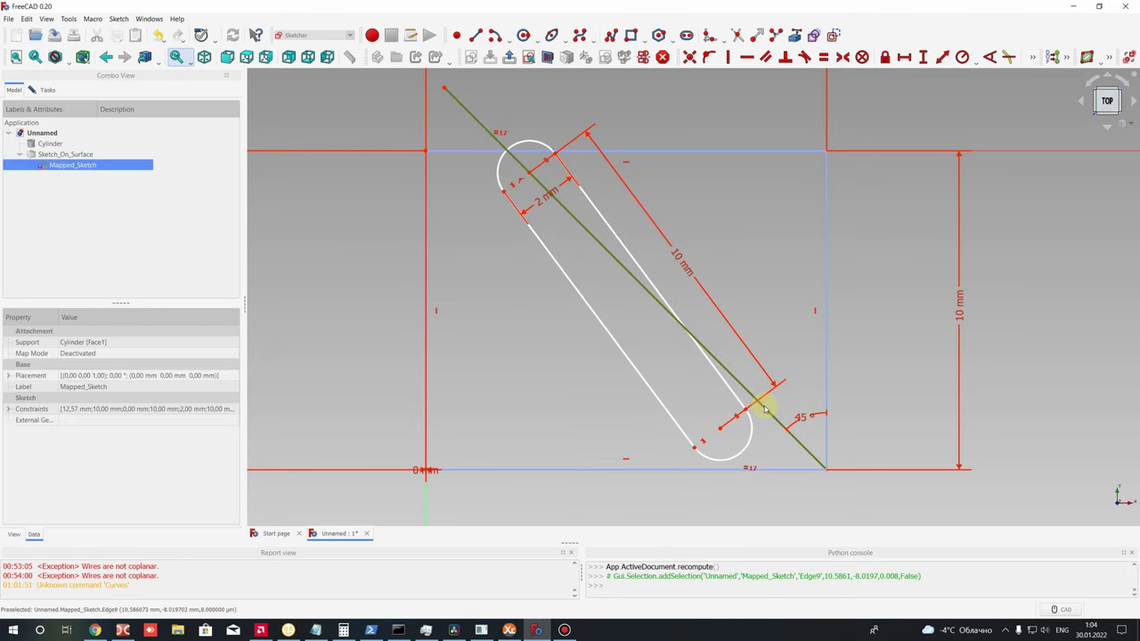
click(719, 430)
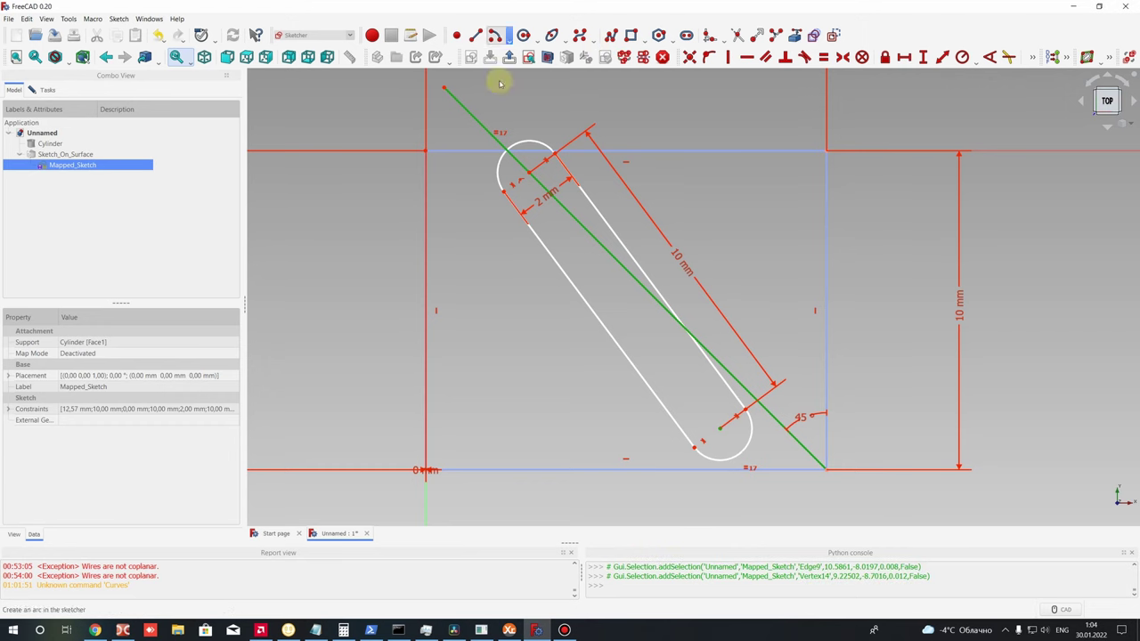
click(709, 58)
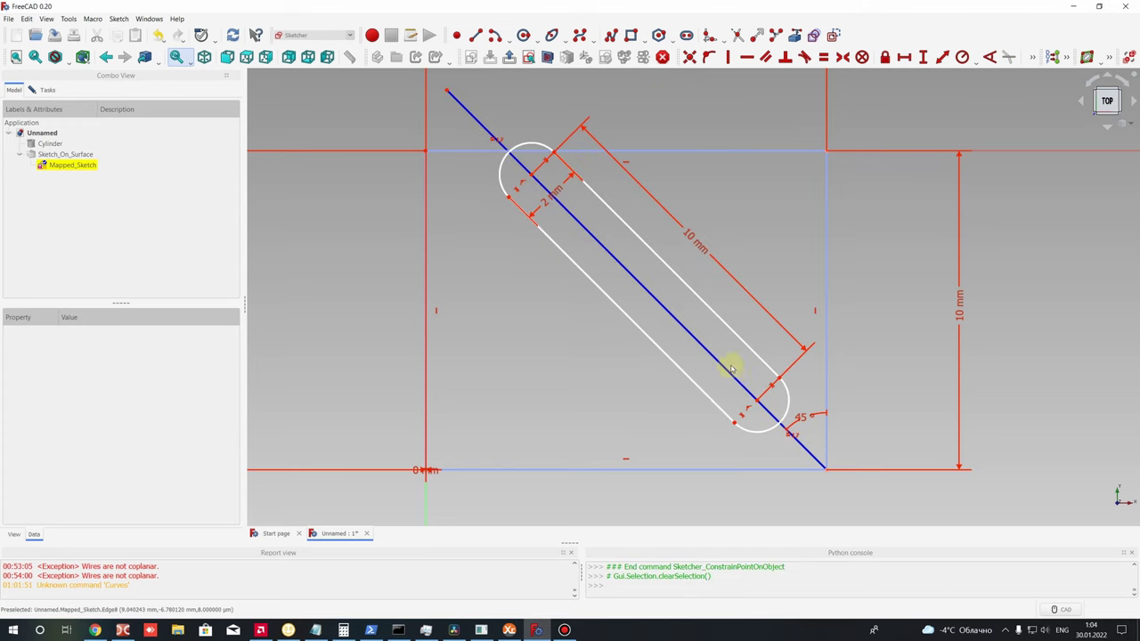
click(757, 405)
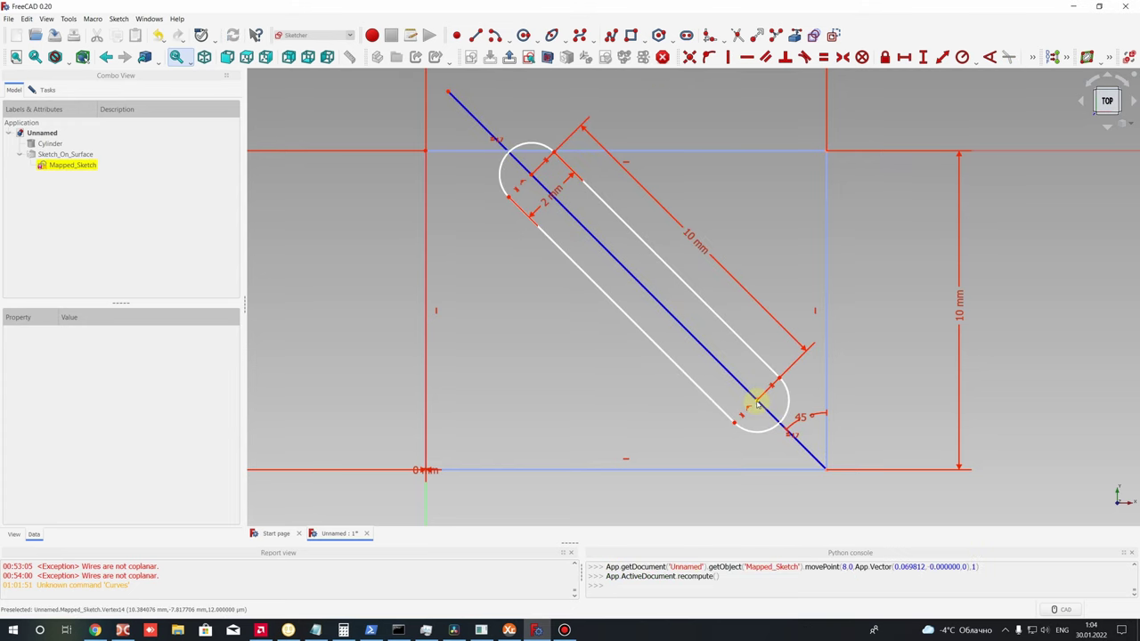
drag(756, 401, 762, 437)
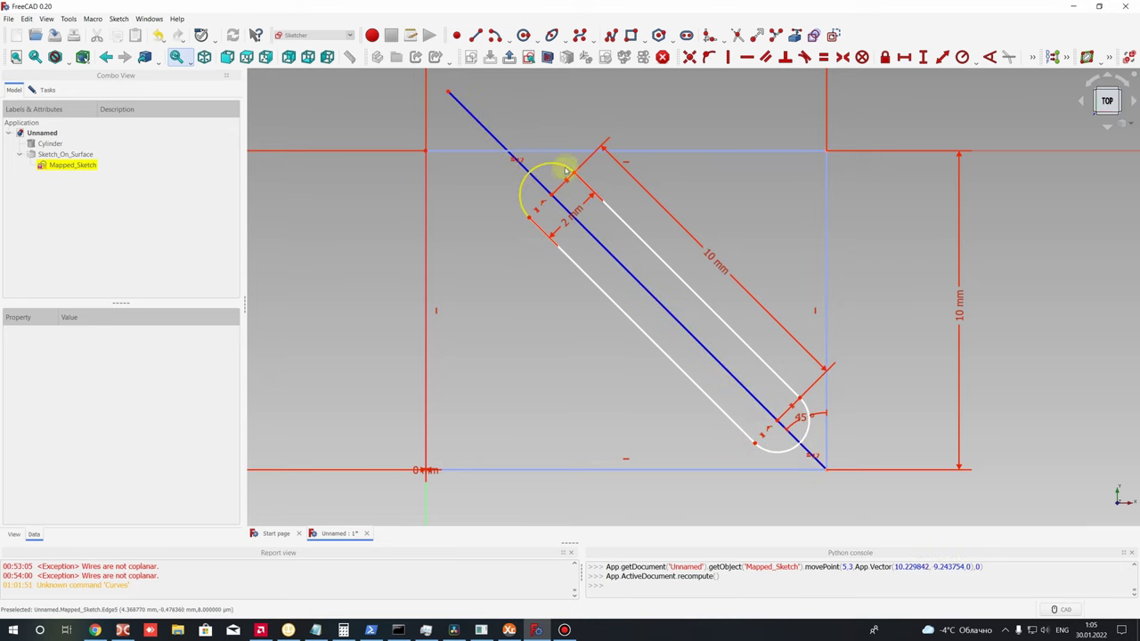
drag(554, 203, 549, 178)
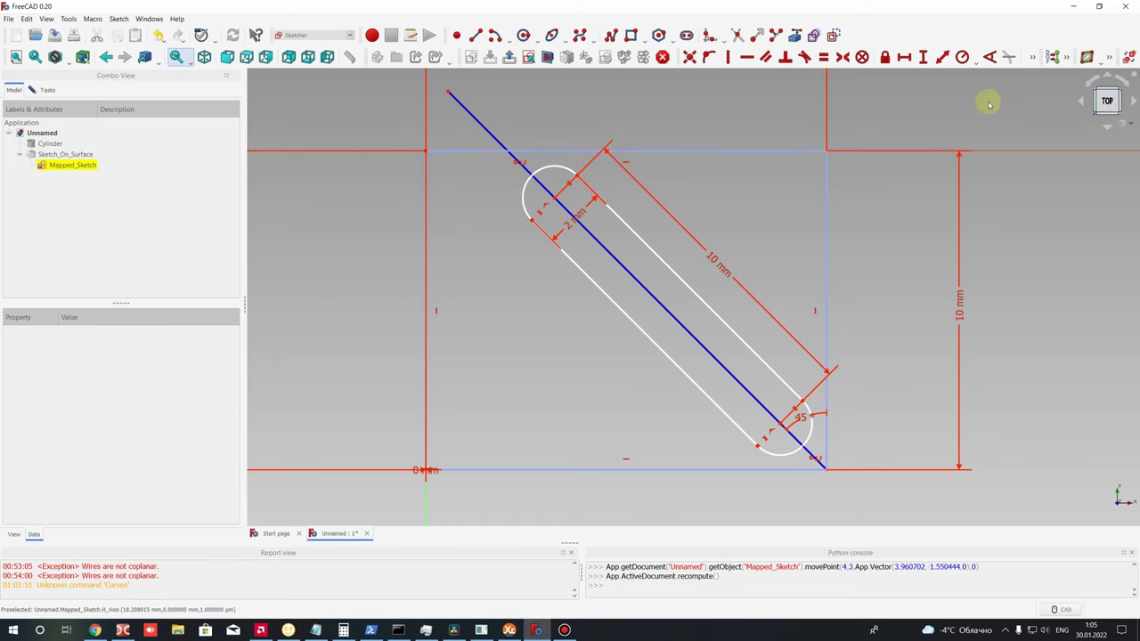
mouse_move(554, 199)
mouse_down()
mouse_move(544, 186)
mouse_move(574, 204)
mouse_move(538, 184)
mouse_move(574, 223)
mouse_move(551, 201)
mouse_up()
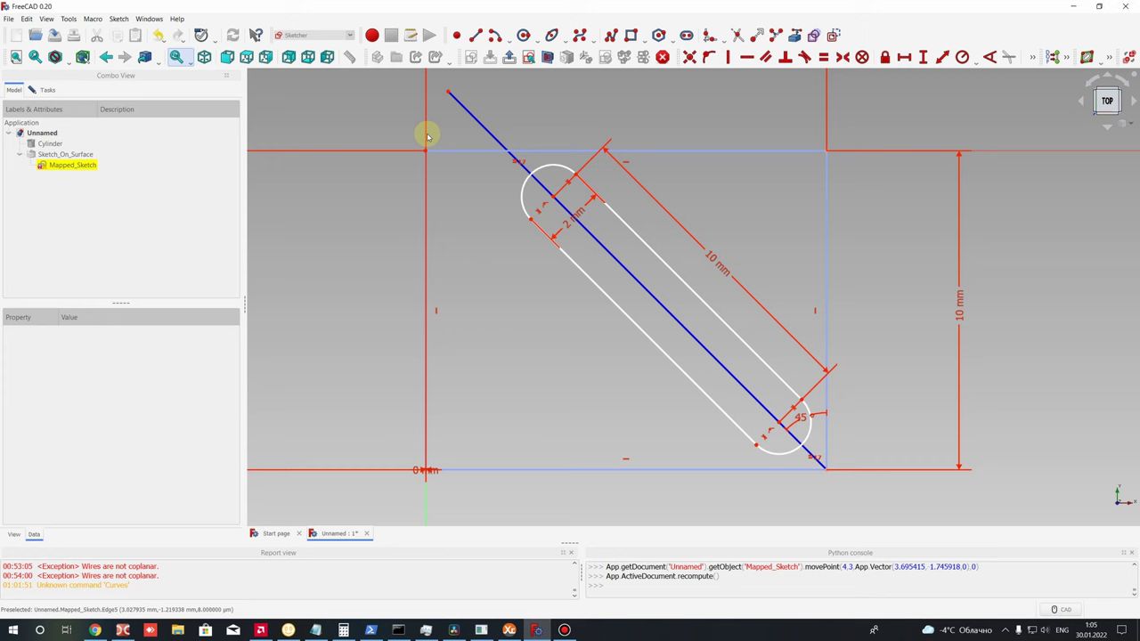
- Close the slot sketch, then orbit to view its outline wrapped onto the cylinder in 3D
click(40, 89)
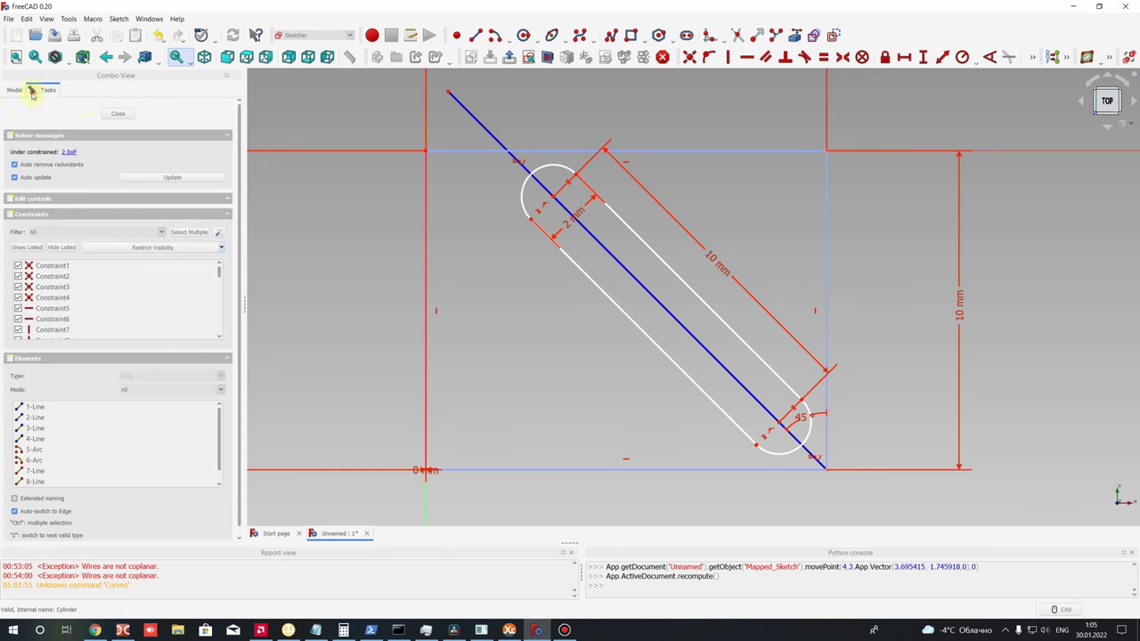
click(118, 113)
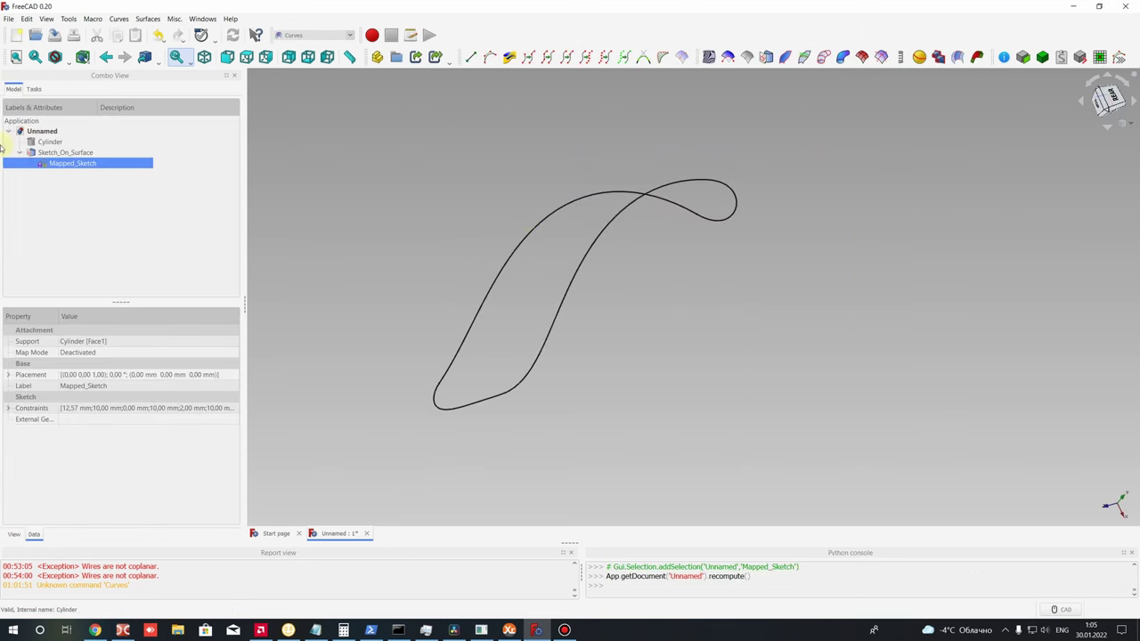
click(32, 141)
middle_drag(677, 246, 654, 252)
click(654, 252)
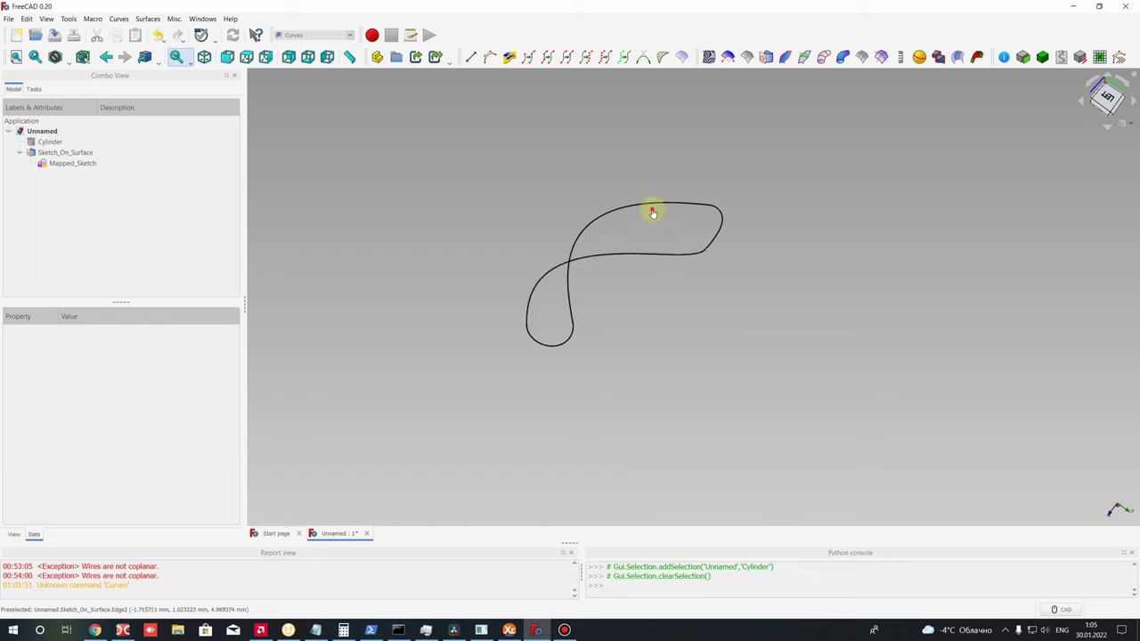
click(52, 141)
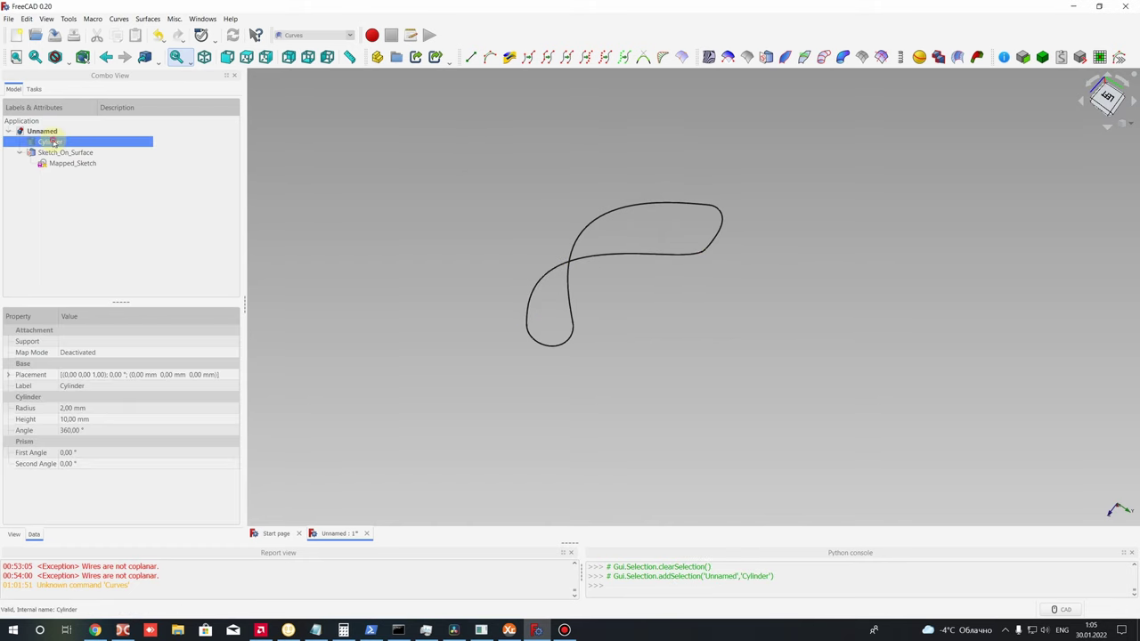
right_click(53, 142)
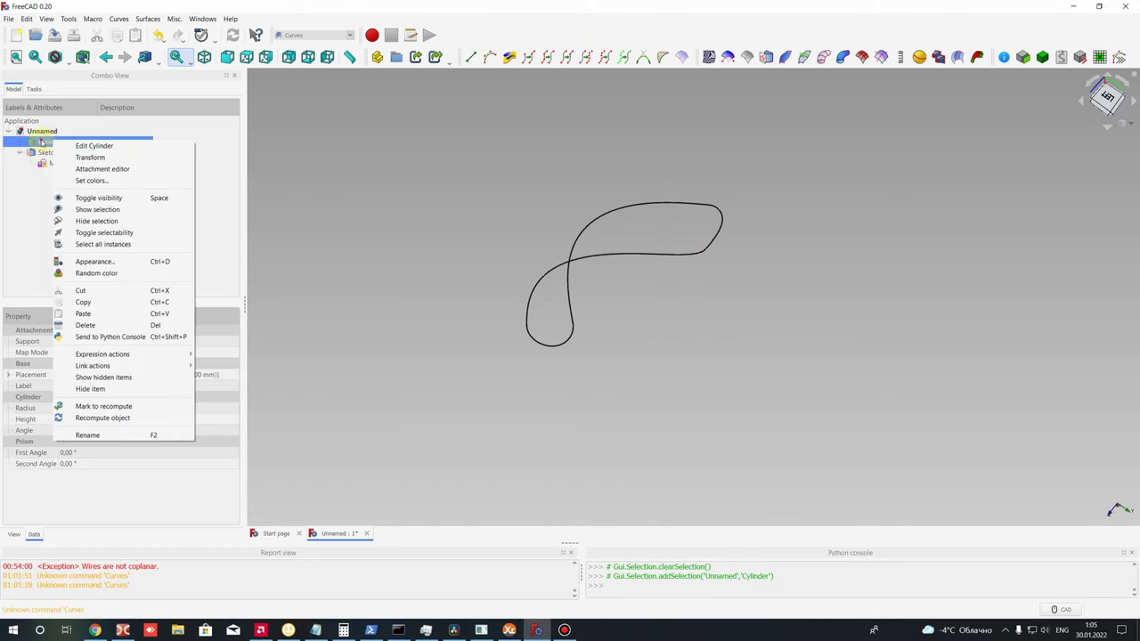
click(41, 142)
right_click(55, 143)
key(Escape)
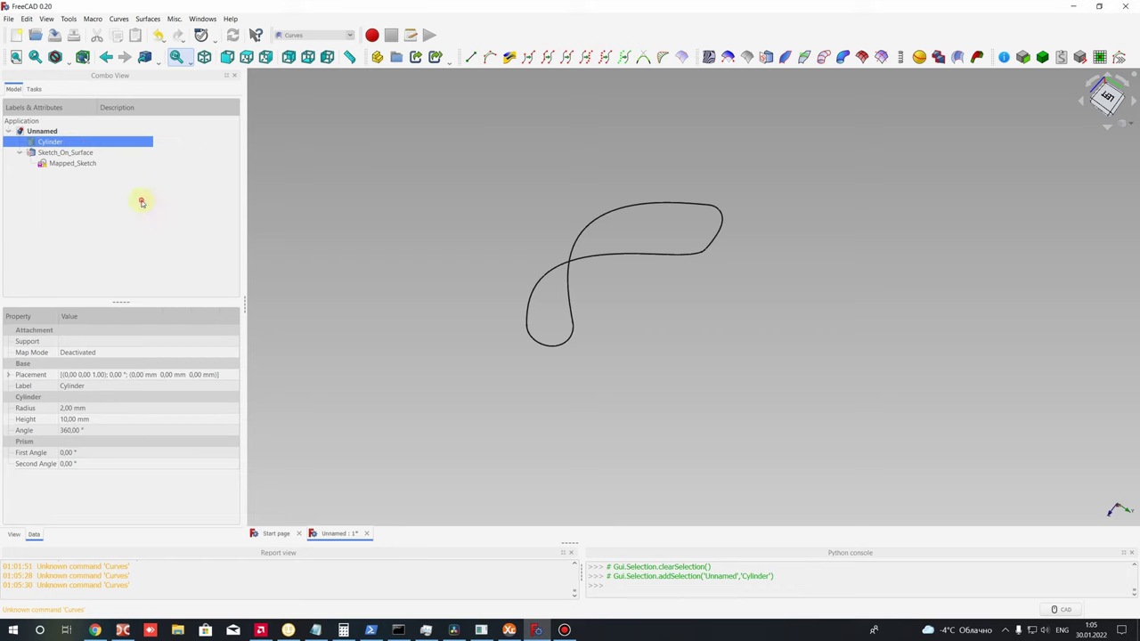
key(space)
click(481, 179)
middle_drag(484, 181, 611, 229)
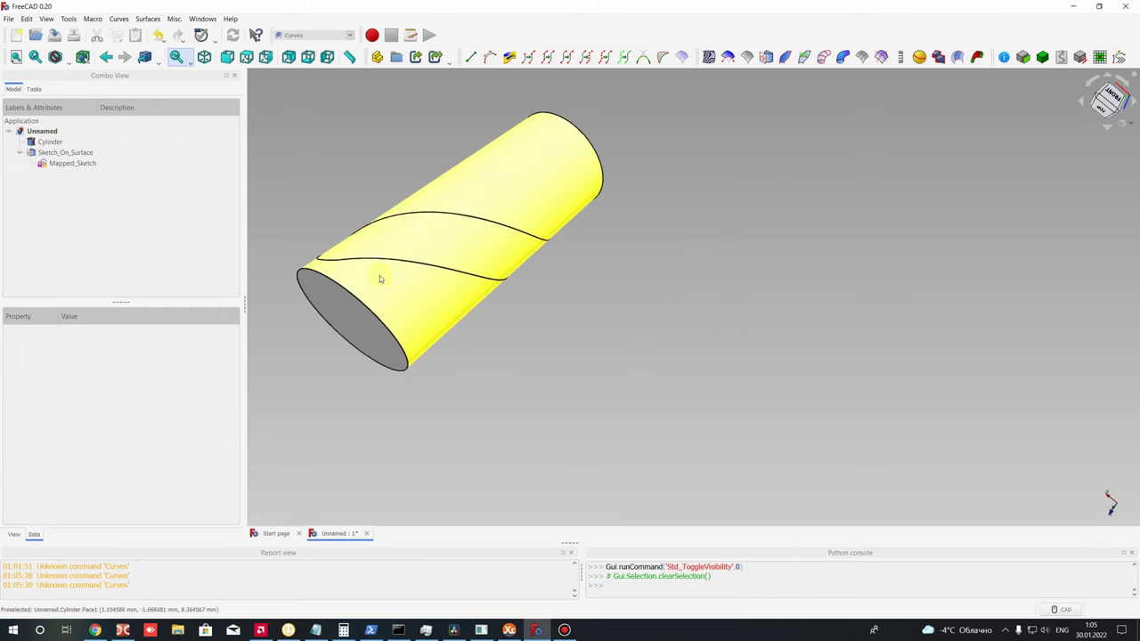
click(59, 153)
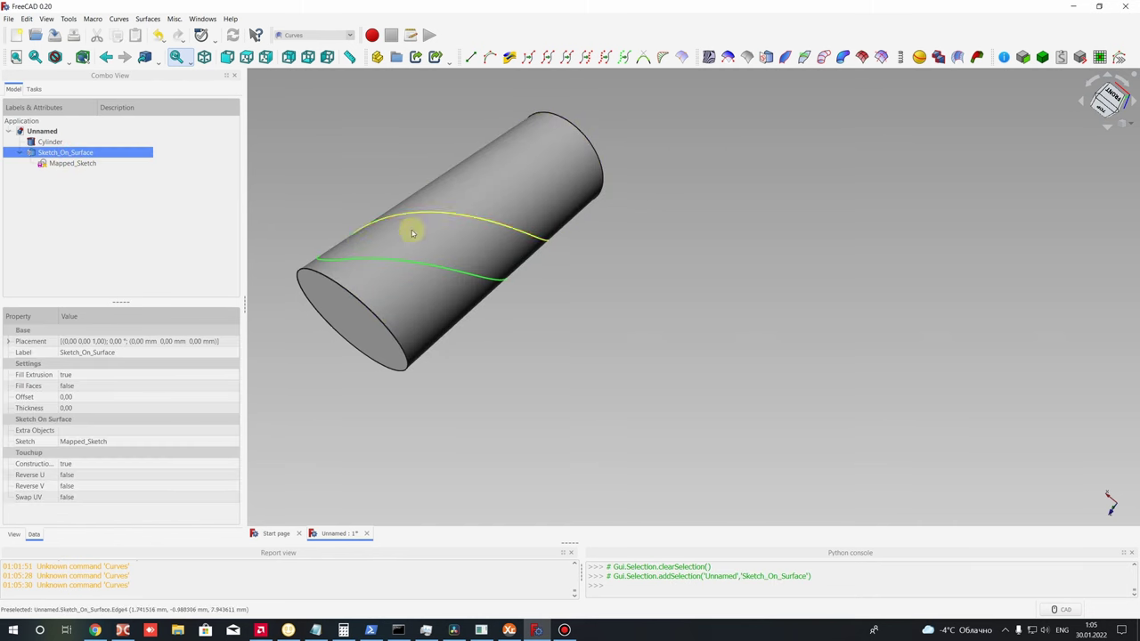
right_click(56, 163)
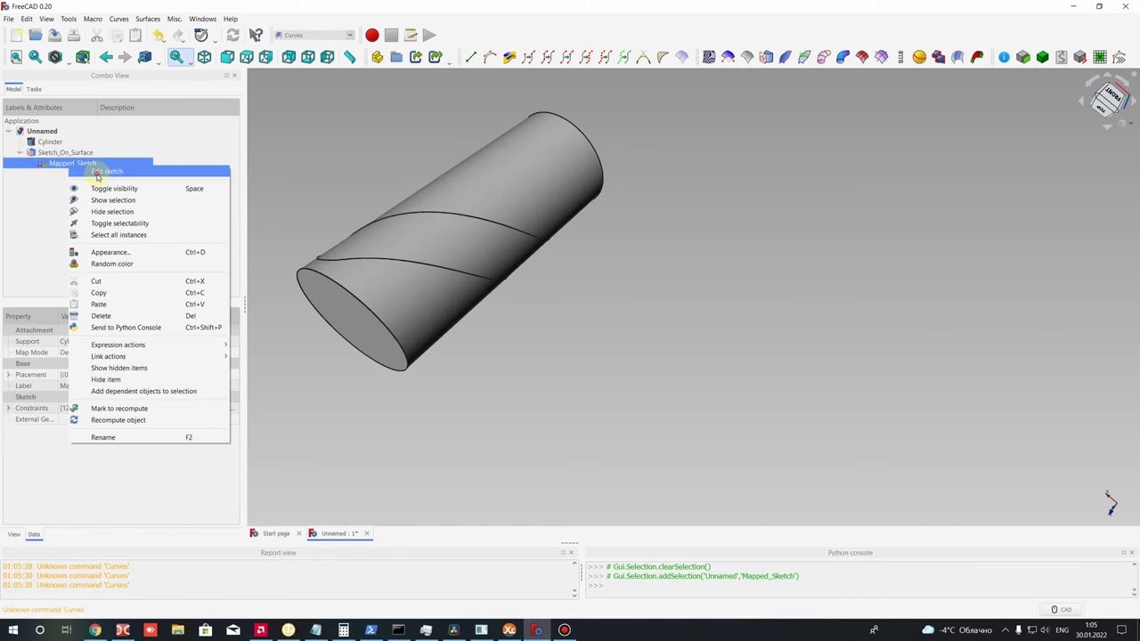
click(84, 169)
scroll(797, 194, down, 5)
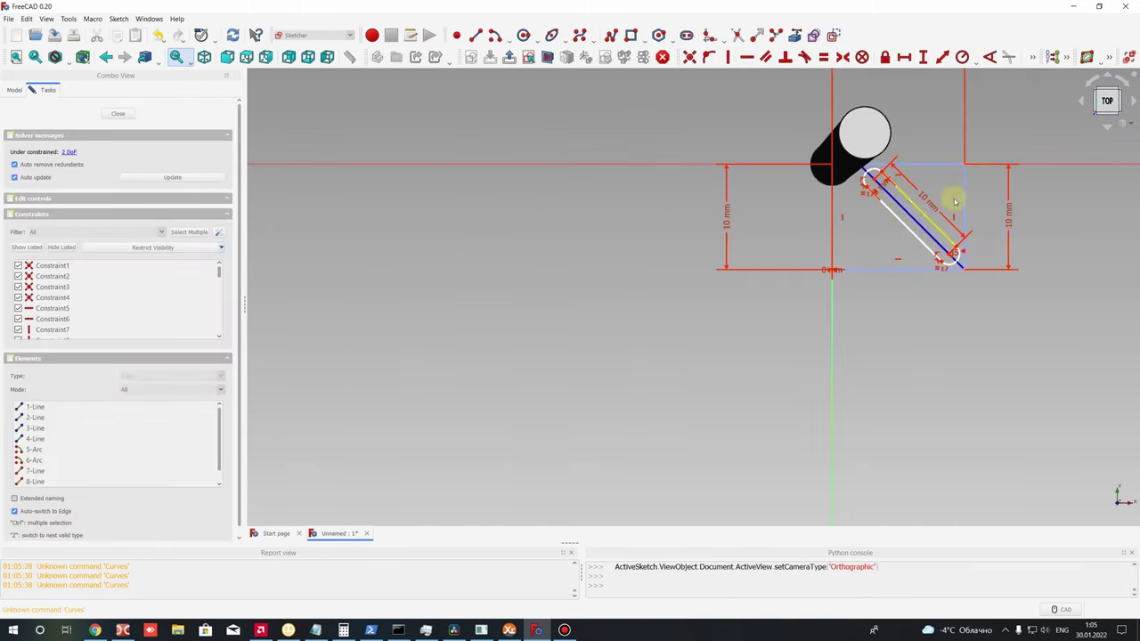
click(121, 113)
click(40, 144)
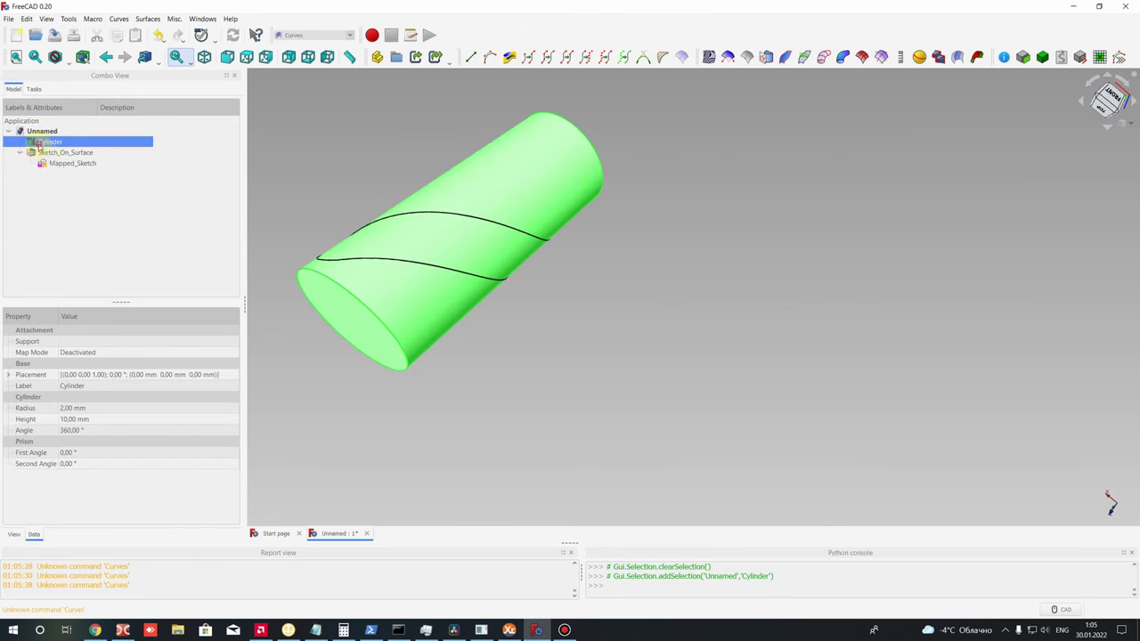
right_click(46, 143)
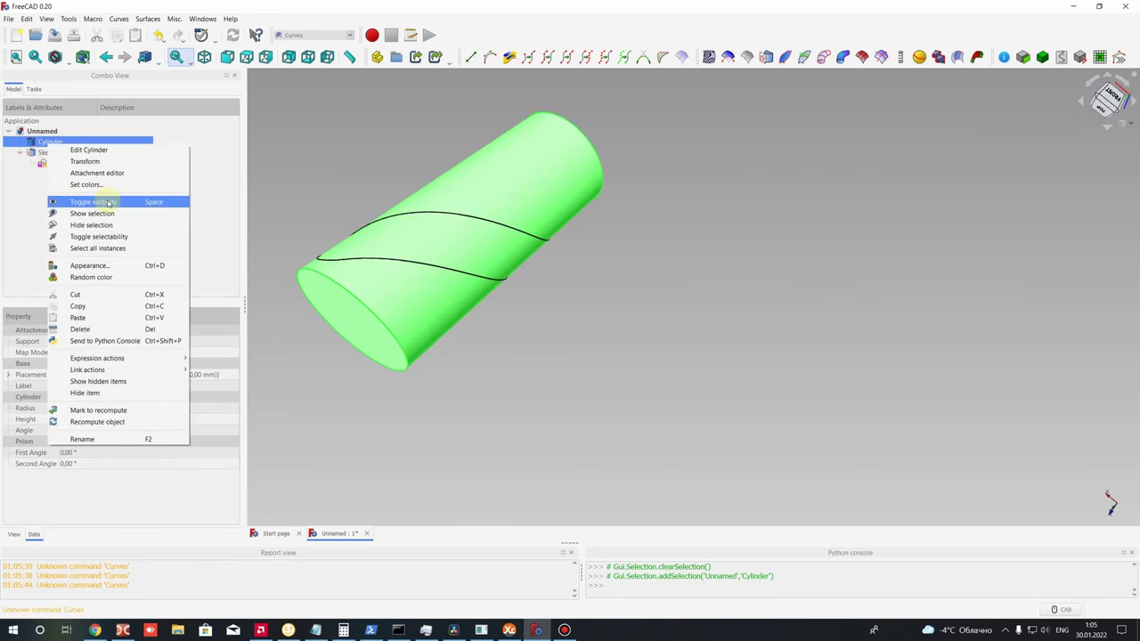
click(97, 198)
- Set Fill Faces to true on Sketch_On_Surface
click(57, 154)
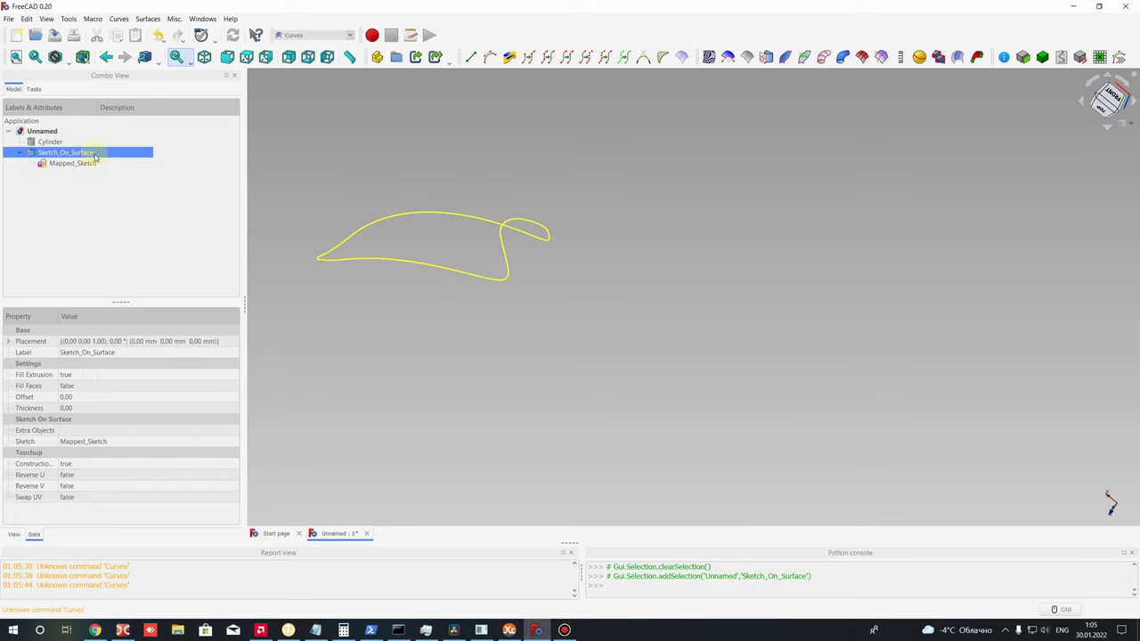
click(63, 387)
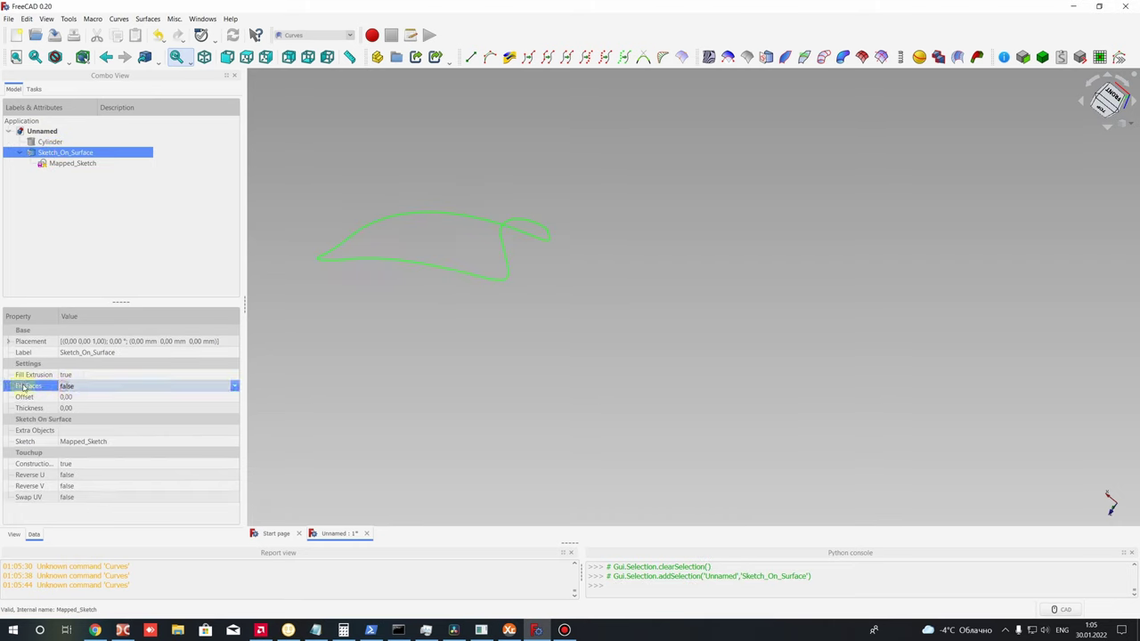
click(80, 390)
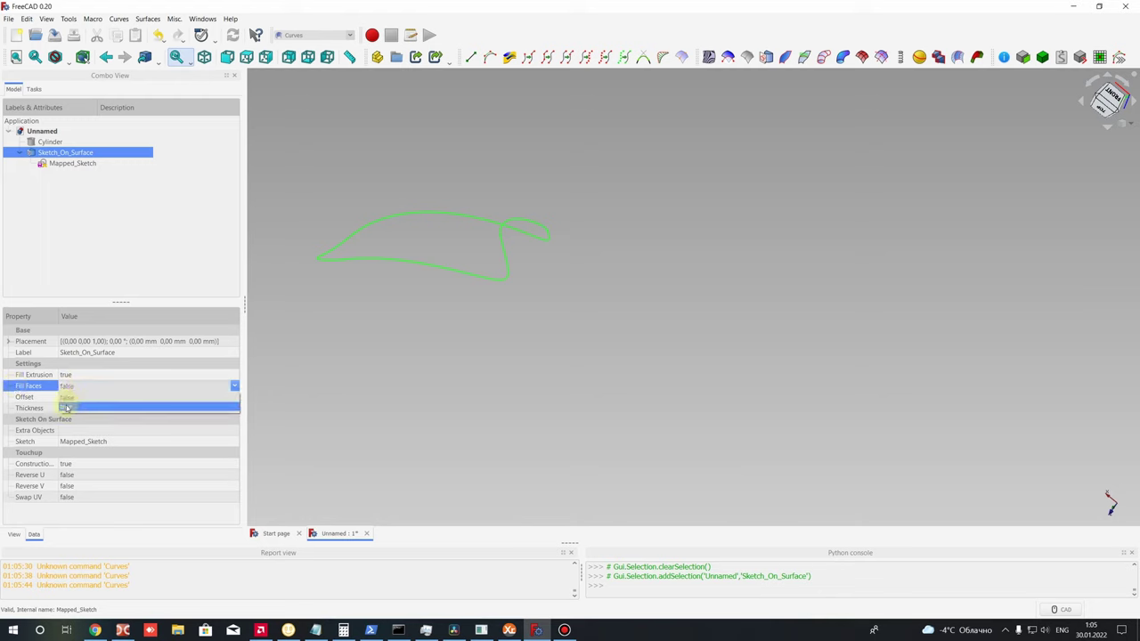
click(65, 408)
- Orbit the view and select the new filled curved slot surface
click(408, 312)
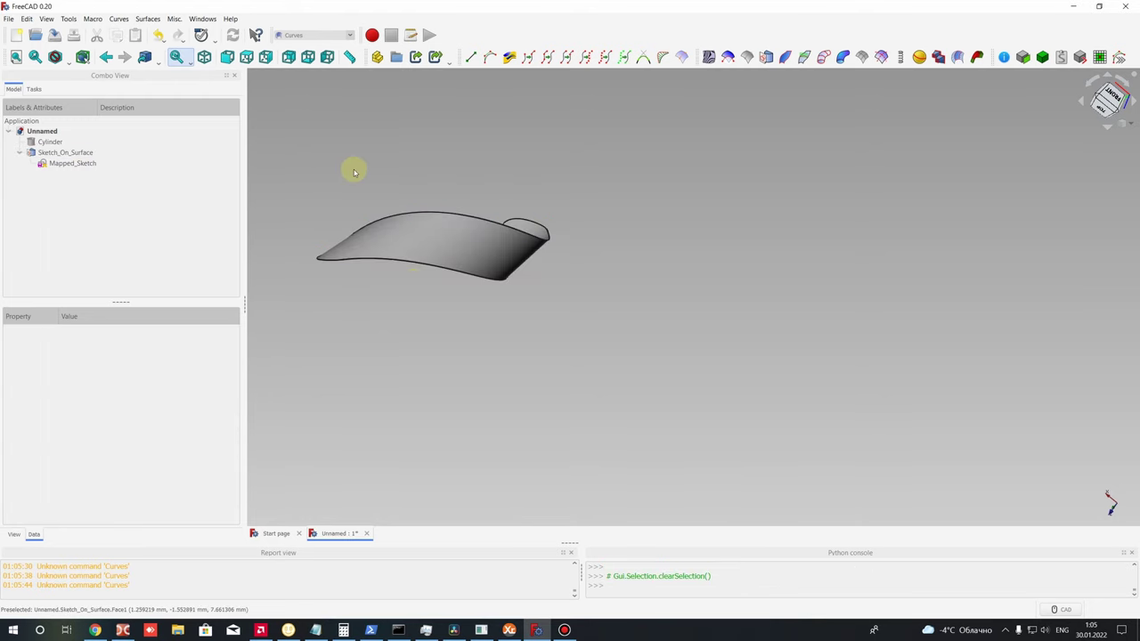
mouse_move(358, 173)
middle_down()
mouse_move(659, 294)
mouse_move(763, 379)
mouse_move(716, 293)
mouse_move(470, 211)
mouse_move(712, 348)
mouse_move(968, 377)
mouse_move(567, 264)
middle_up()
click(628, 295)
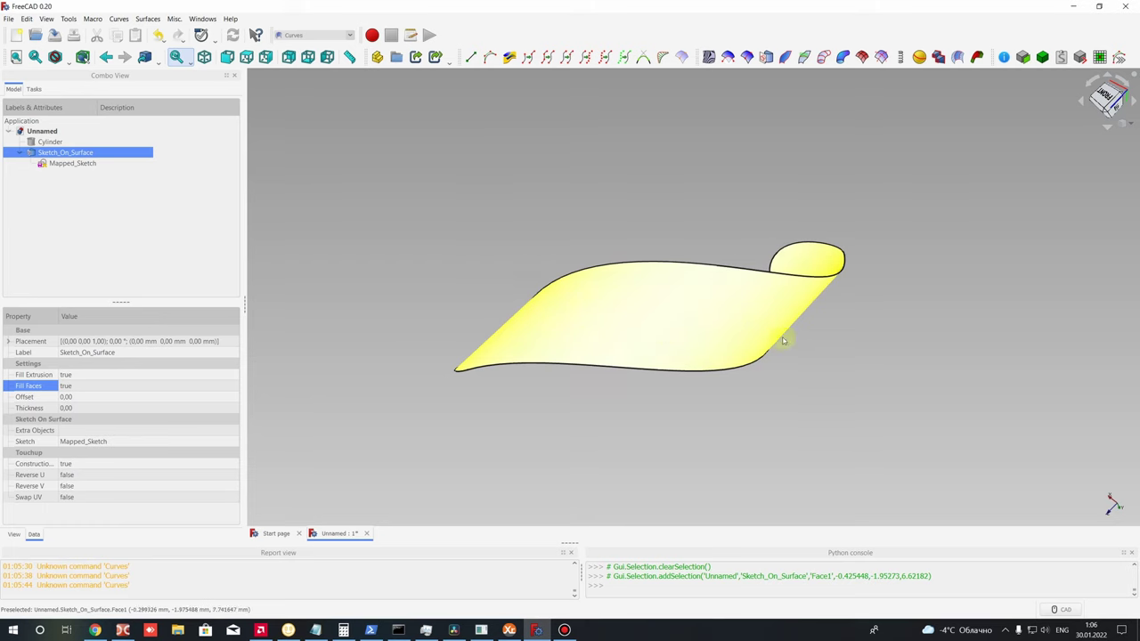
- Switch to the Part workbench and reselect the curved slot surface
click(320, 35)
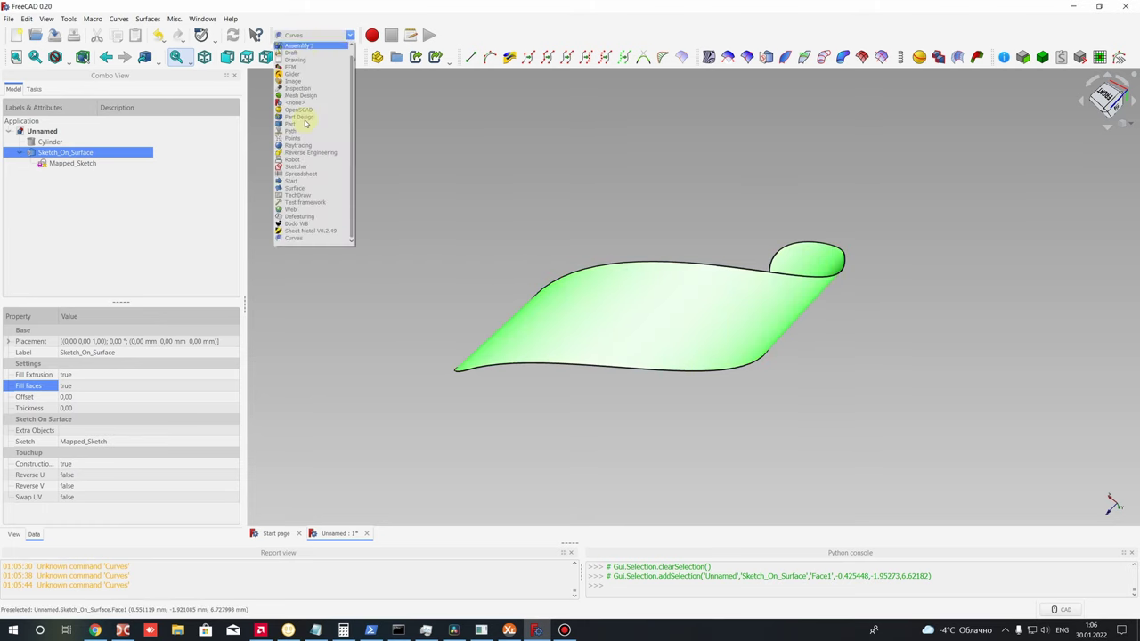
click(305, 124)
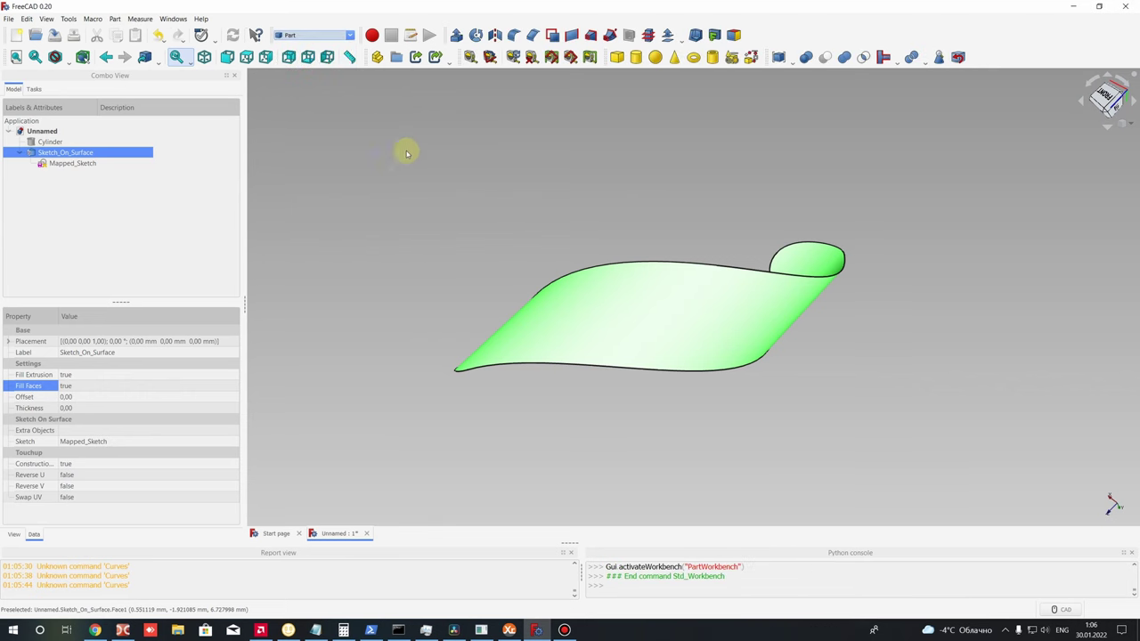
click(636, 189)
click(641, 306)
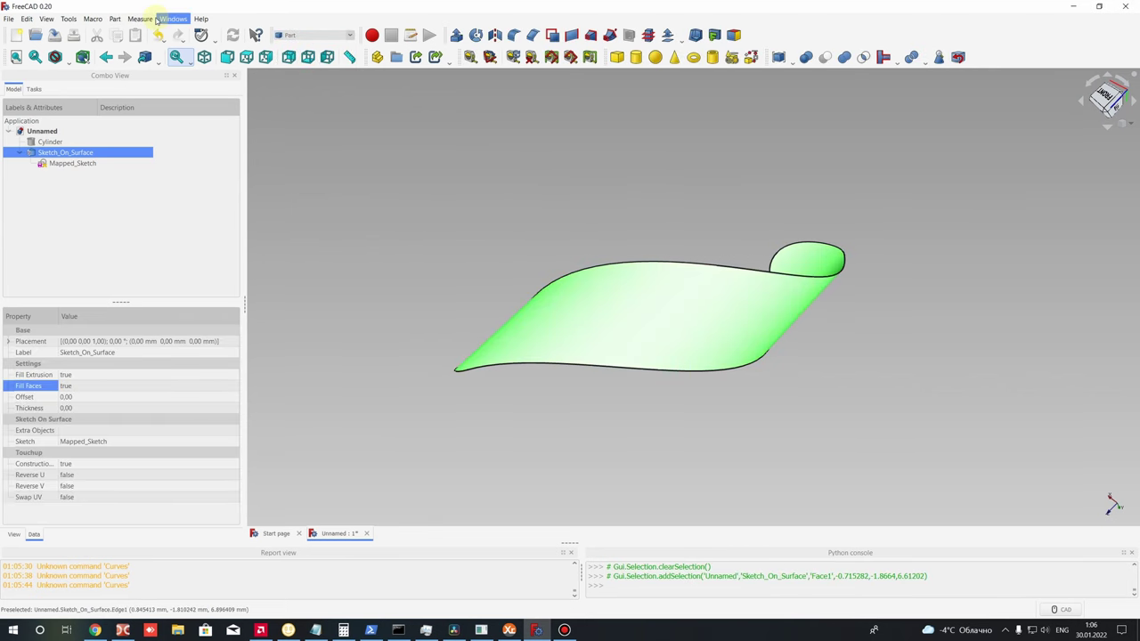
- Start a Part 3D Offset of the surface with a 0.1 mm offset
click(114, 20)
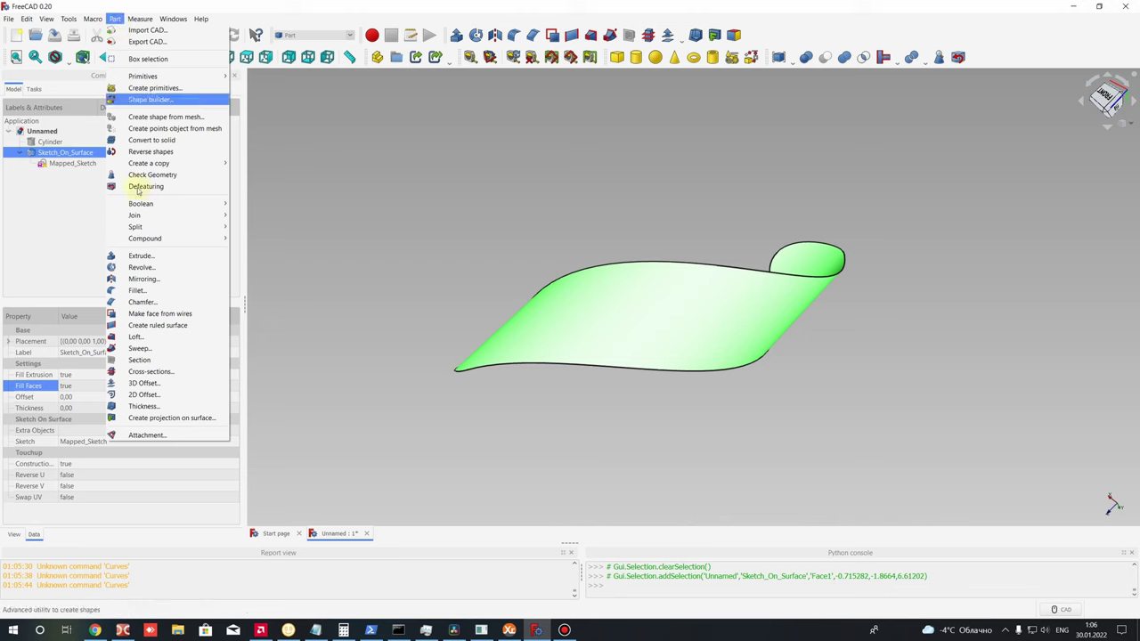
click(142, 383)
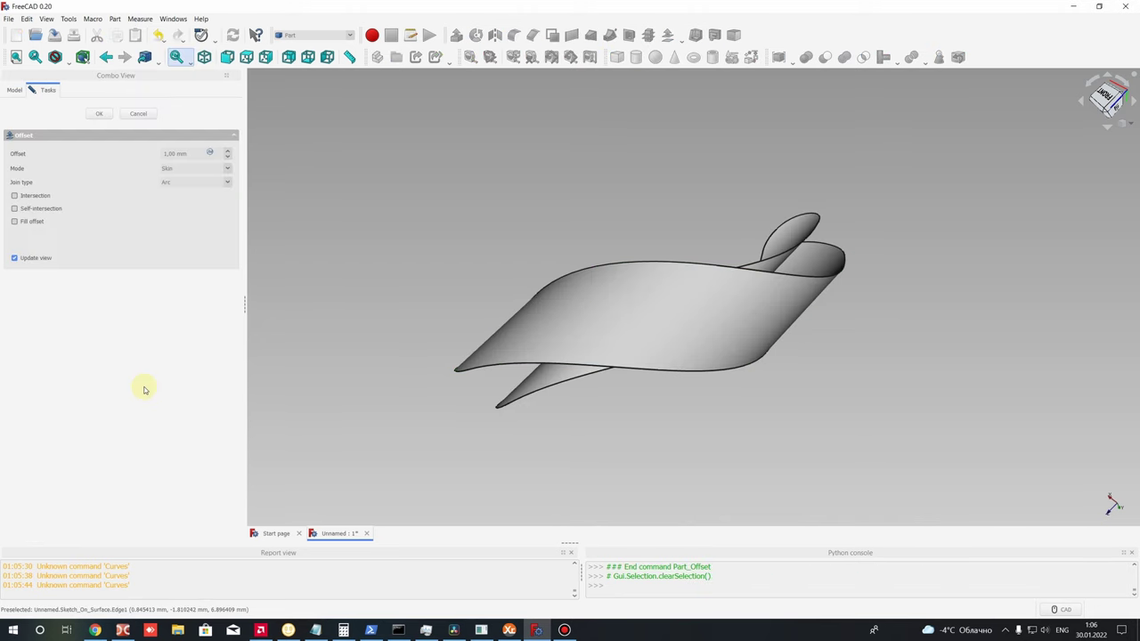
scroll(774, 182, down, 3)
middle_drag(807, 213, 720, 297)
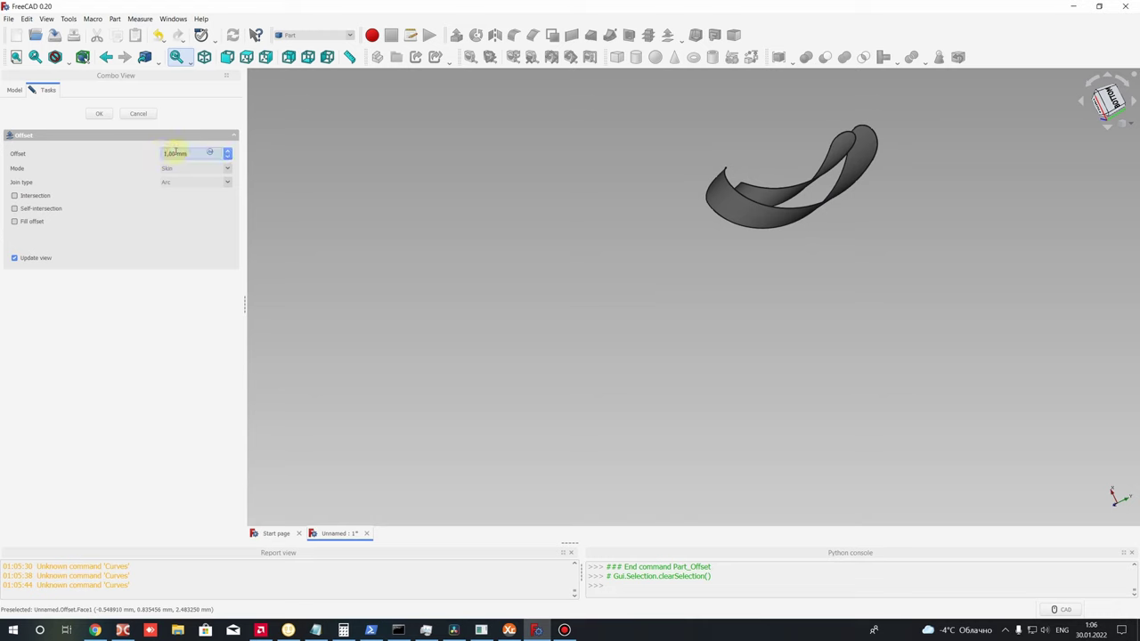
text(0.)
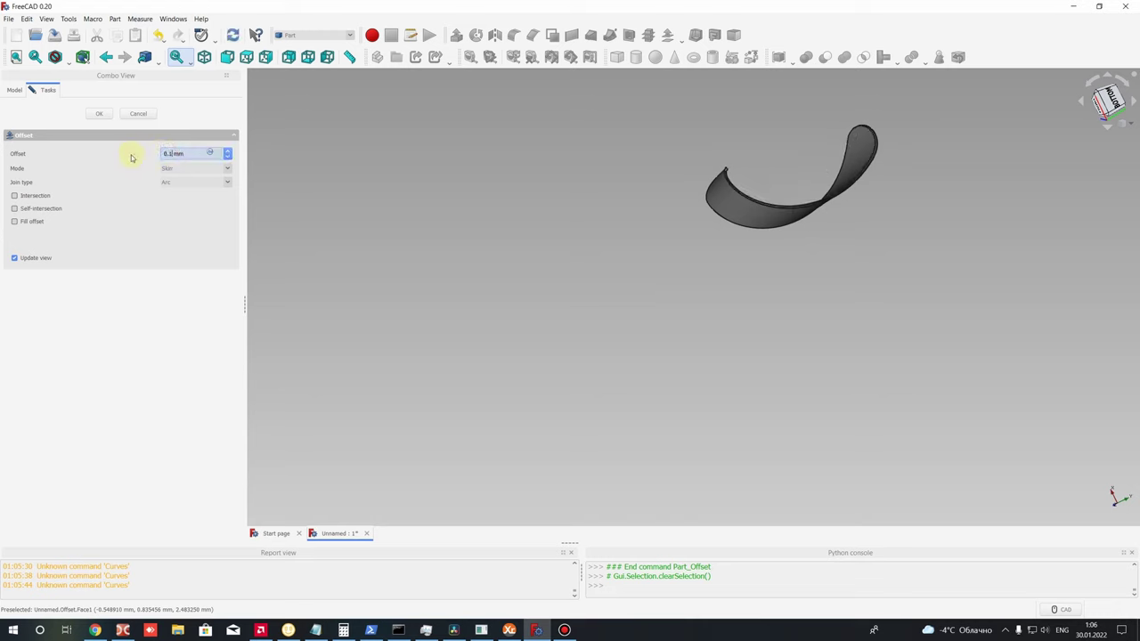
scroll(766, 184, up, 5)
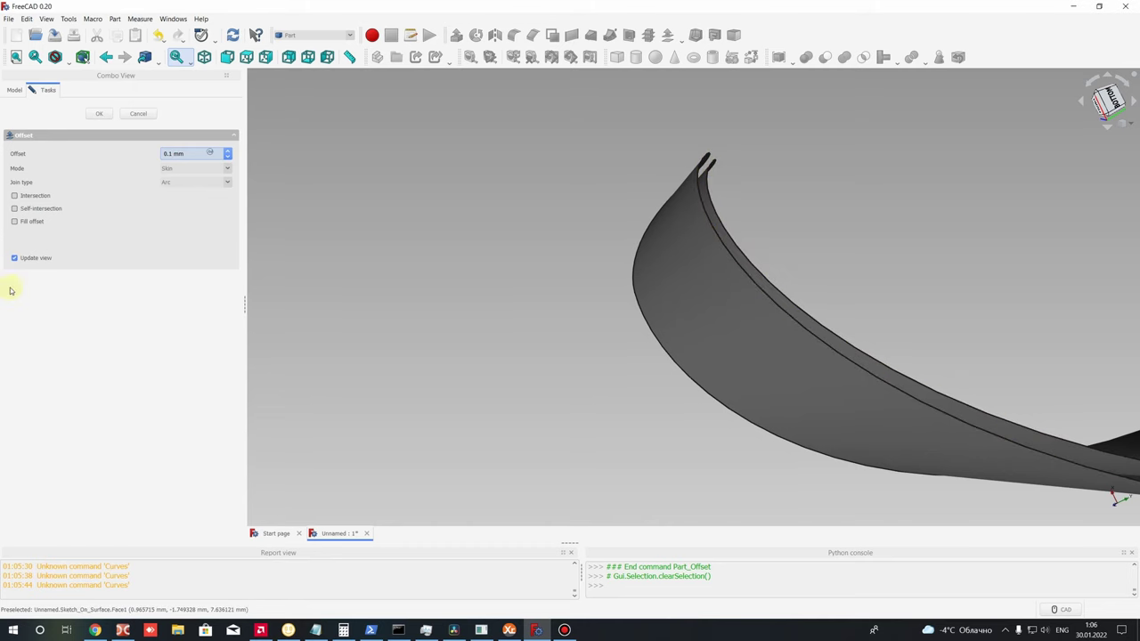
- Enable Fill offset and orbit around the resulting thin solid band
click(14, 221)
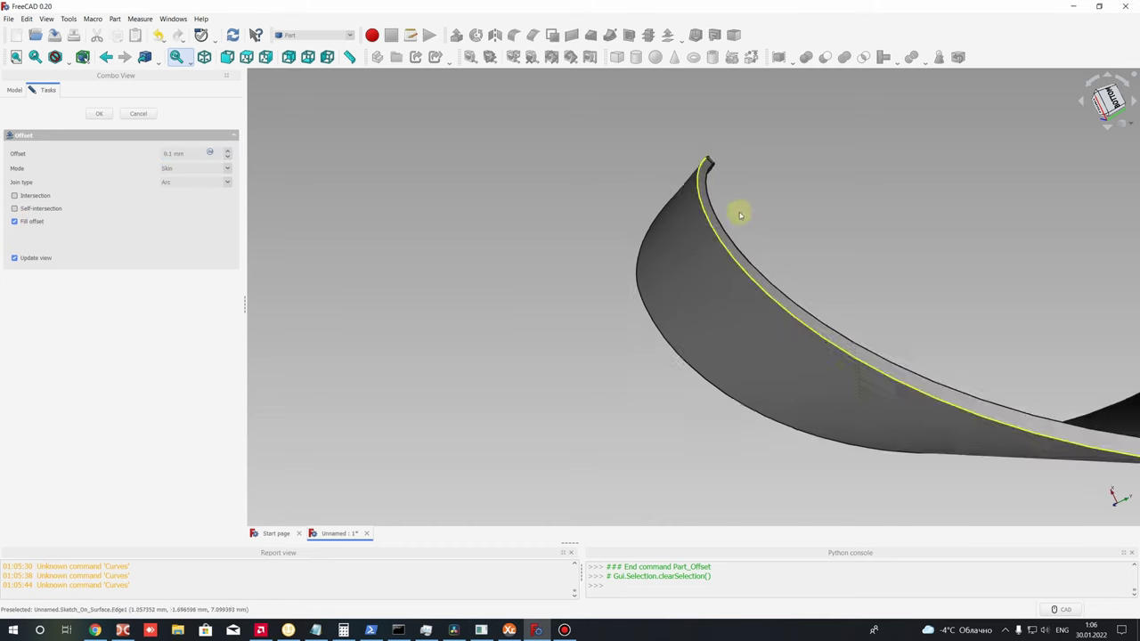
middle_drag(738, 216, 812, 181)
scroll(720, 222, up, 5)
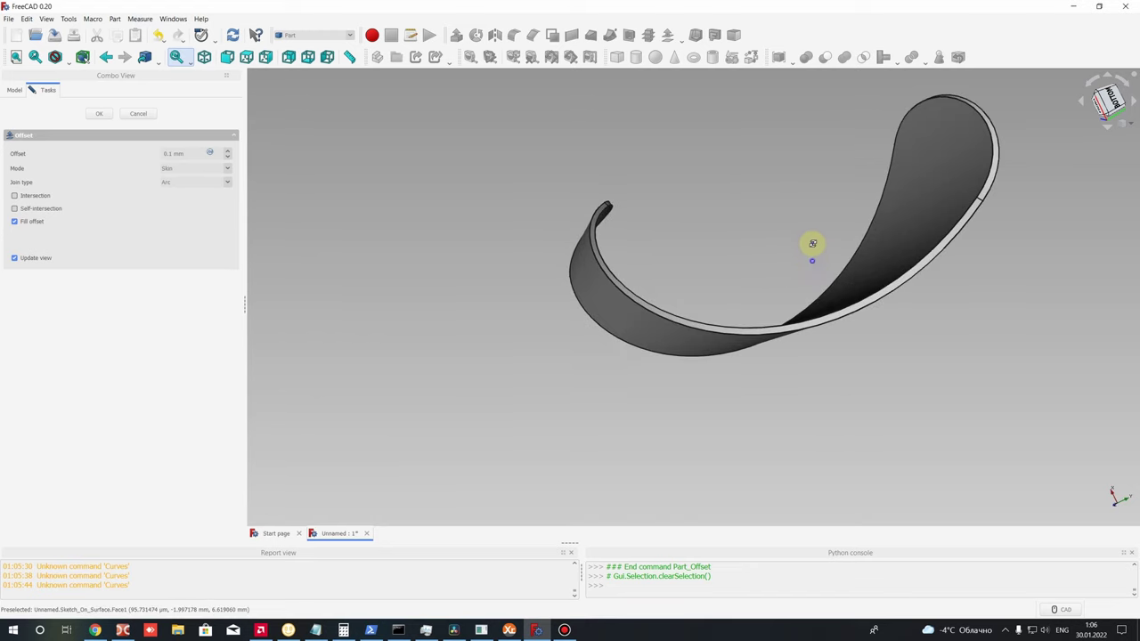
middle_drag(812, 243, 697, 239)
scroll(618, 195, down, 4)
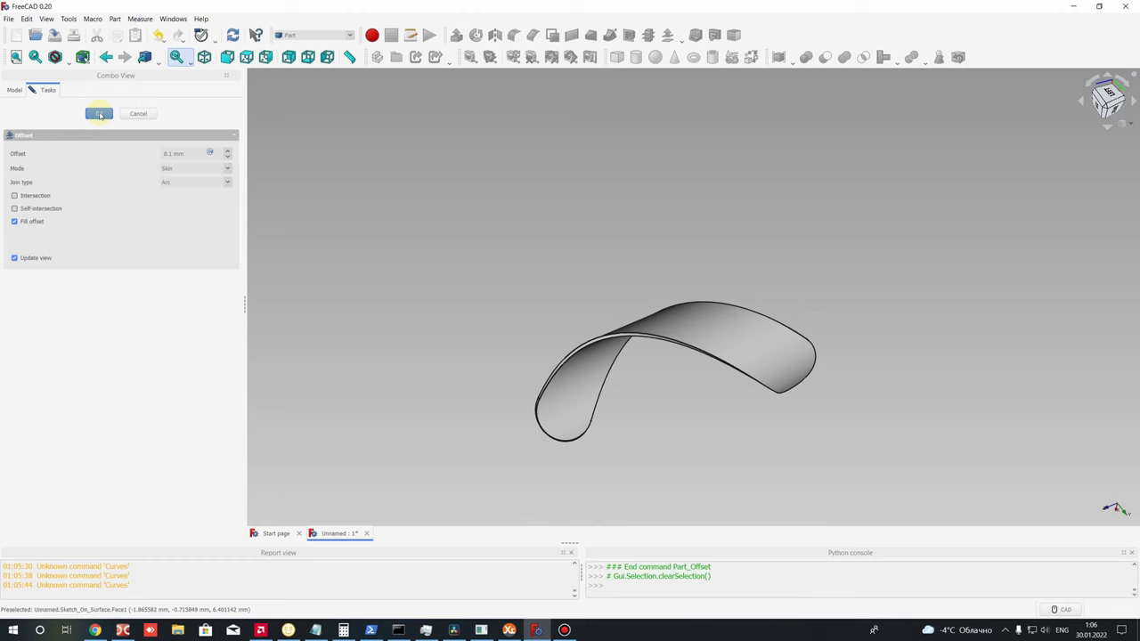
- Create the Offset object and make the hidden Cylinder visible again
click(100, 114)
click(47, 143)
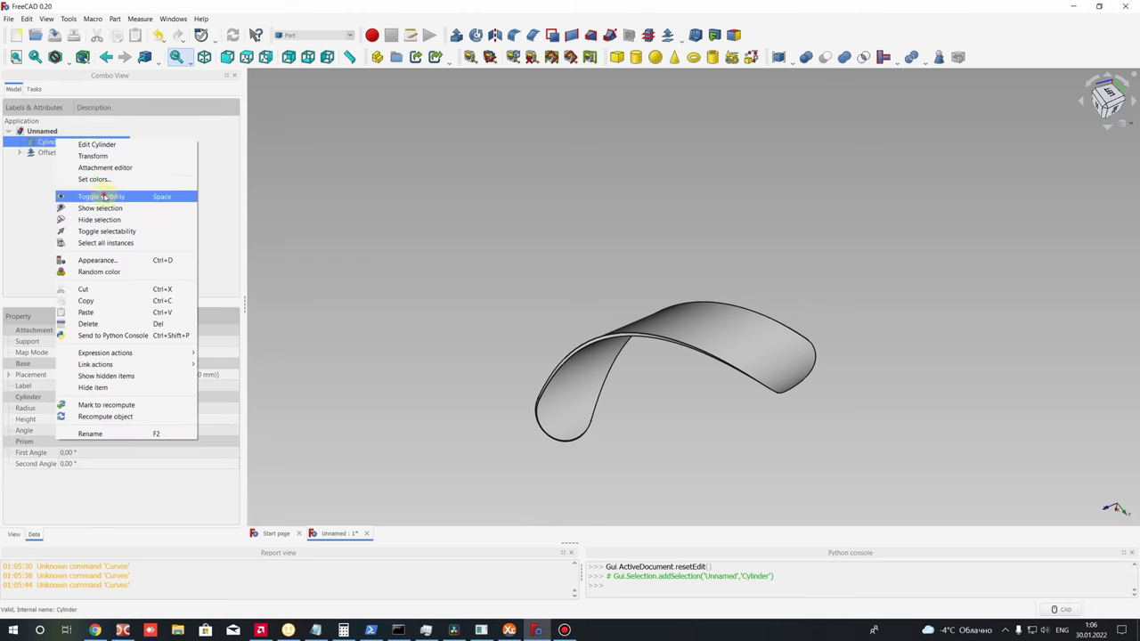
click(104, 196)
- Orbit and select the cylinder face and hatched slot surface to inspect them
click(787, 484)
scroll(793, 445, up, 4)
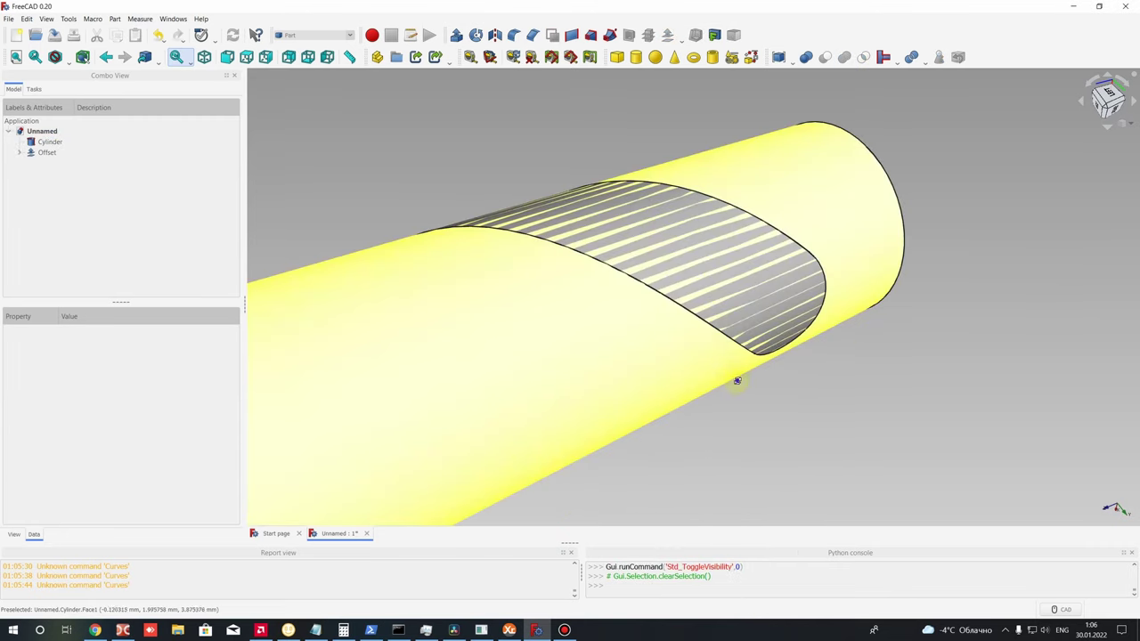
middle_drag(737, 381, 682, 395)
click(707, 363)
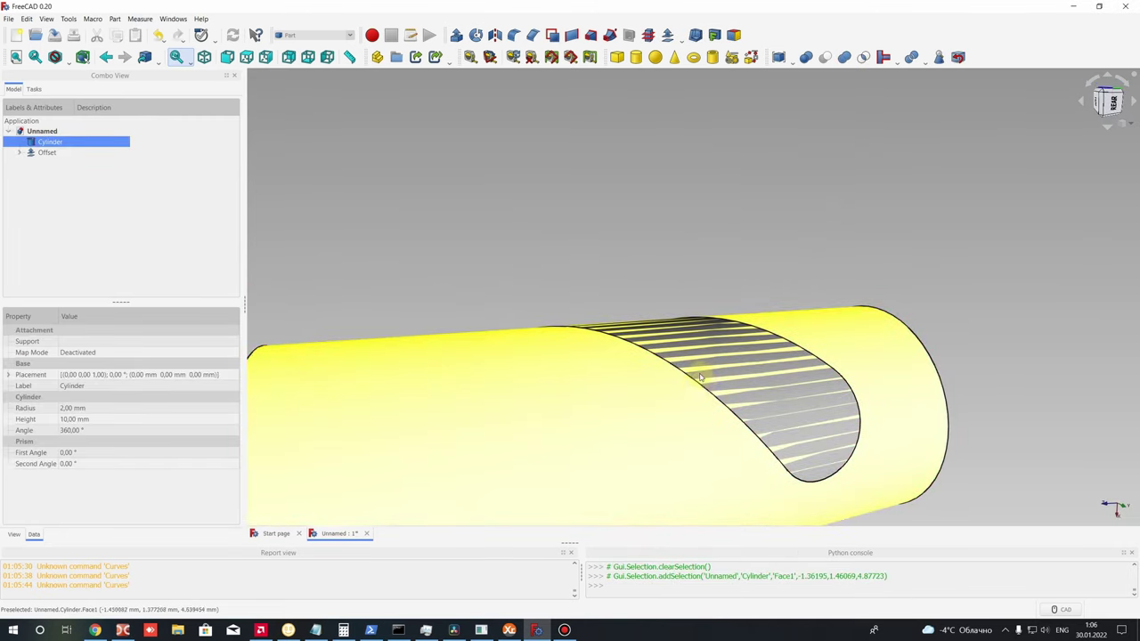
click(701, 378)
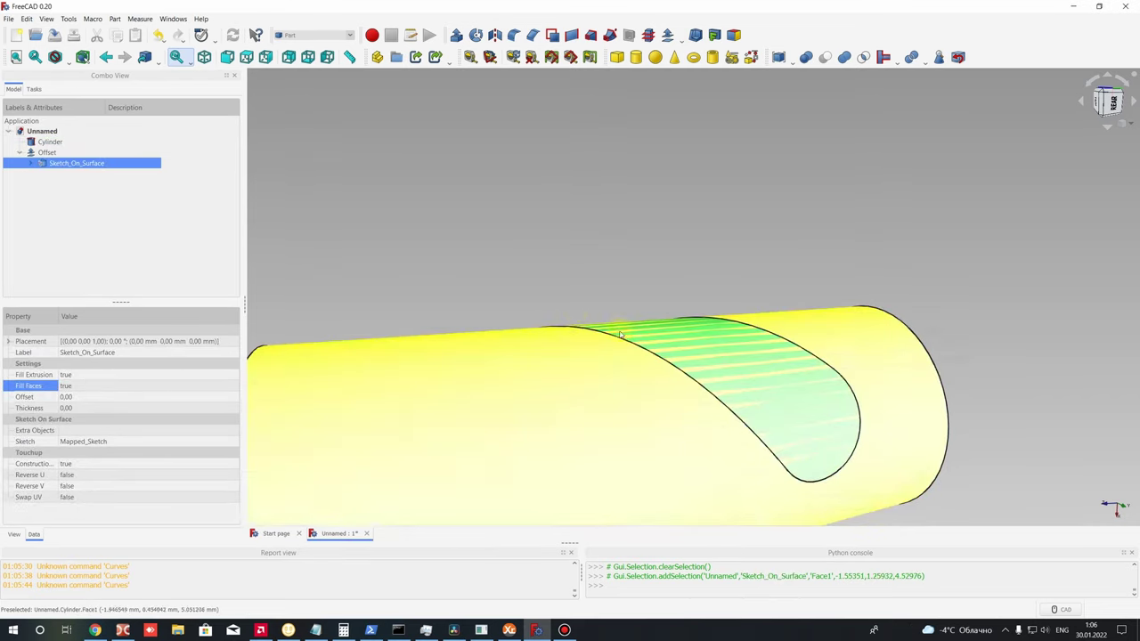
click(513, 364)
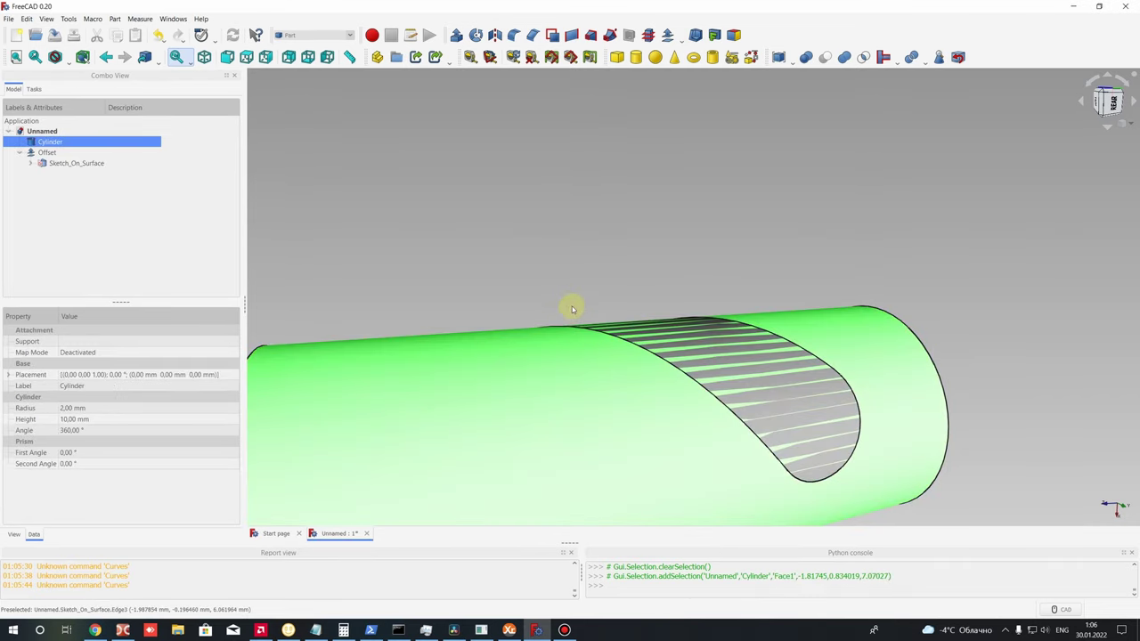
- Change the Offset object's value to -0.10 mm
click(357, 224)
click(49, 141)
click(45, 152)
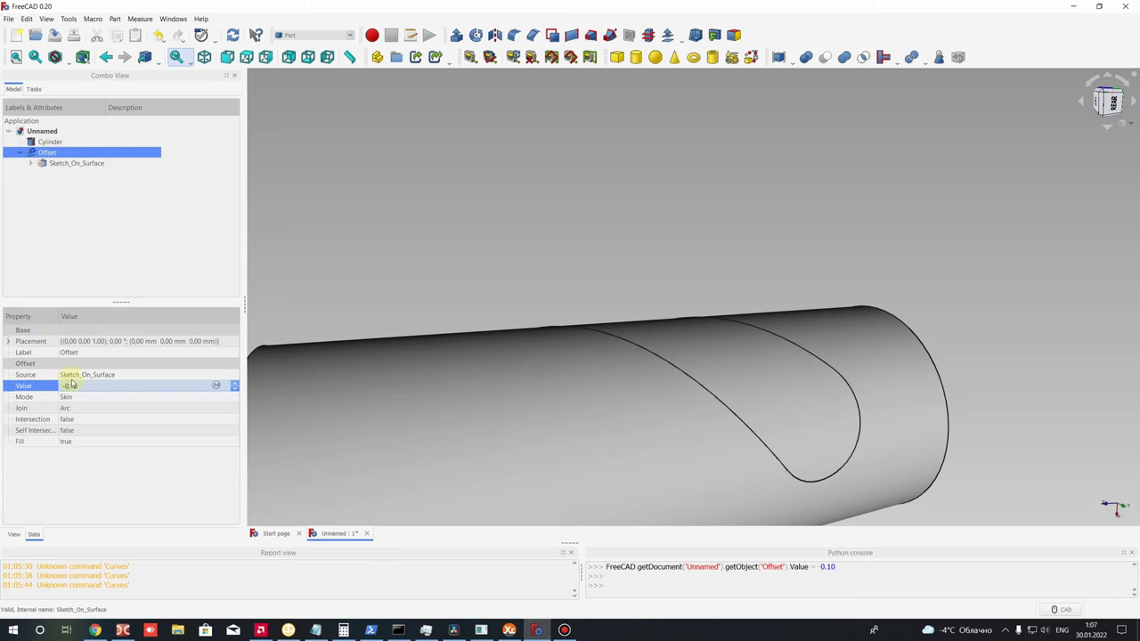
key(Return)
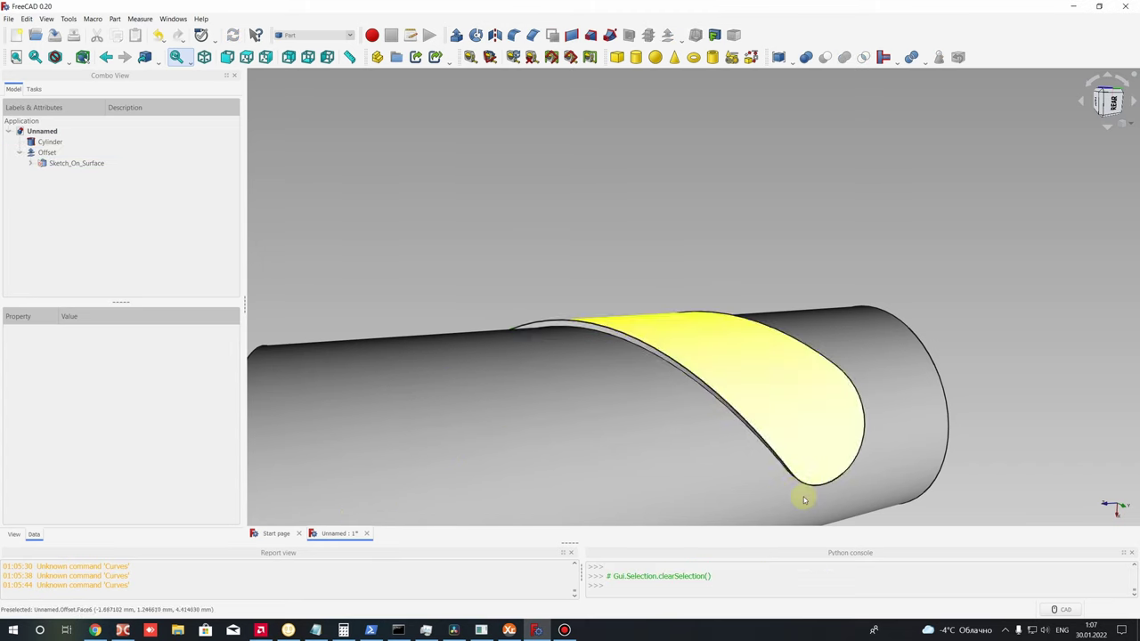
- Hide the Sketch_On_Surface filled slot surface
click(258, 229)
click(55, 164)
key(space)
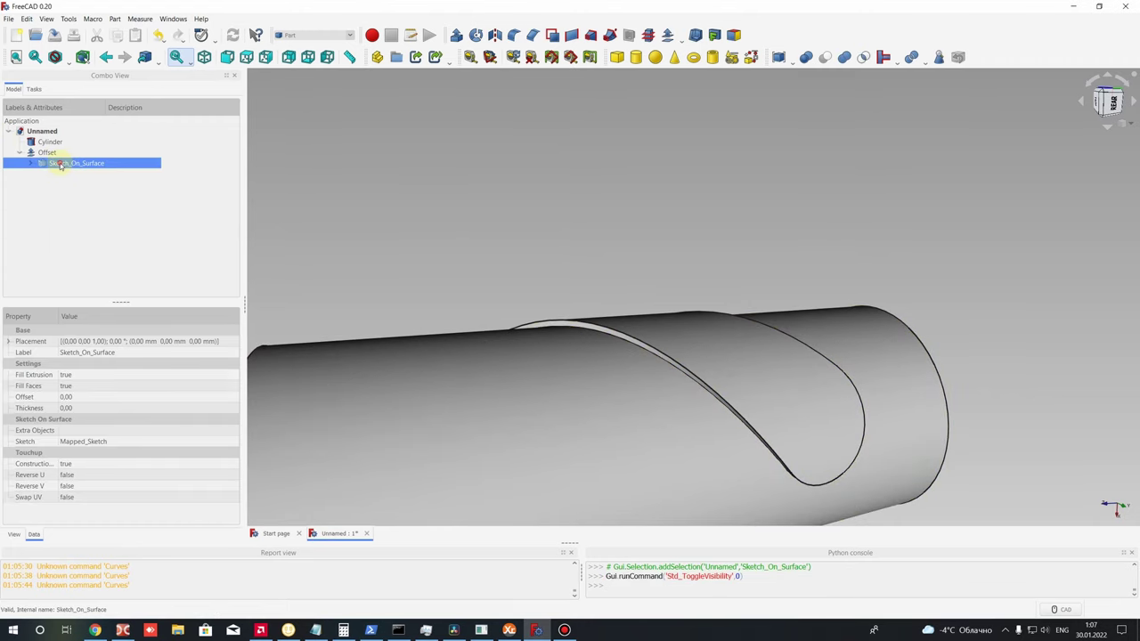
click(196, 178)
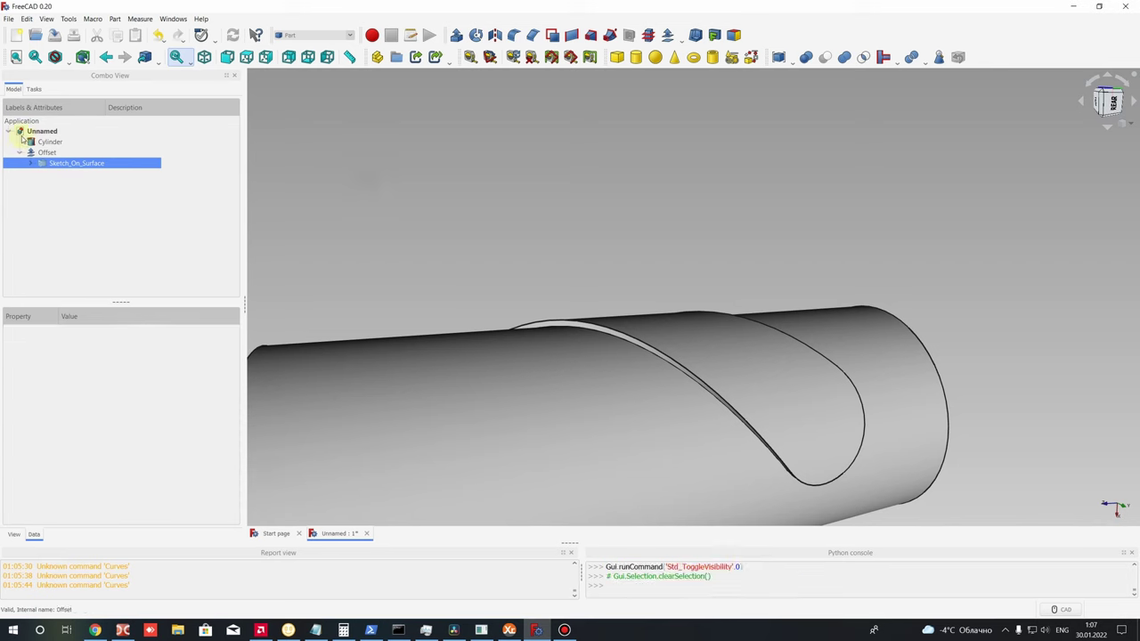
click(47, 153)
scroll(598, 397, down, 3)
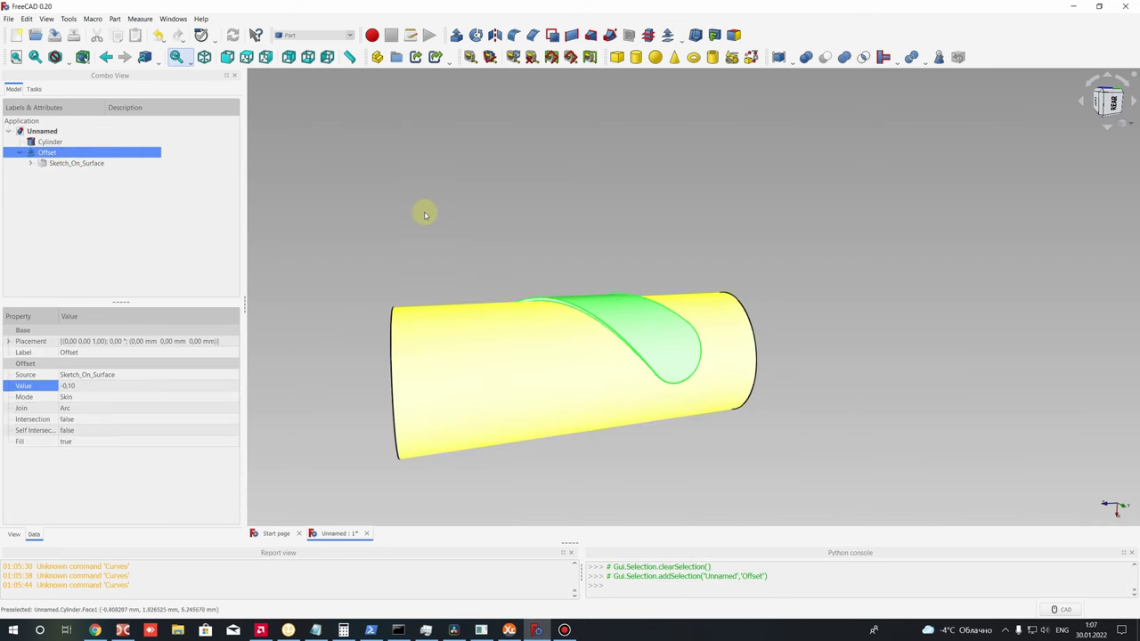
middle_drag(424, 214, 725, 356)
scroll(725, 356, down, 3)
scroll(707, 322, up, 5)
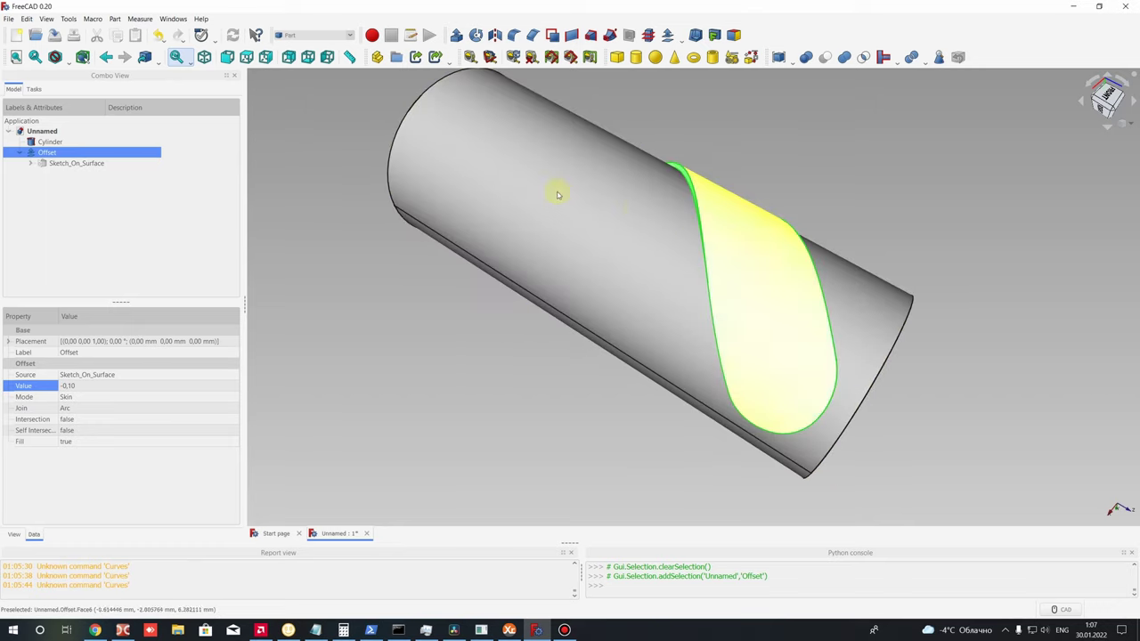
middle_drag(557, 194, 997, 369)
scroll(932, 251, down, 3)
scroll(860, 247, up, 3)
middle_drag(860, 246, 646, 288)
scroll(648, 222, down, 3)
click(614, 109)
scroll(833, 421, up, 3)
scroll(646, 287, up, 2)
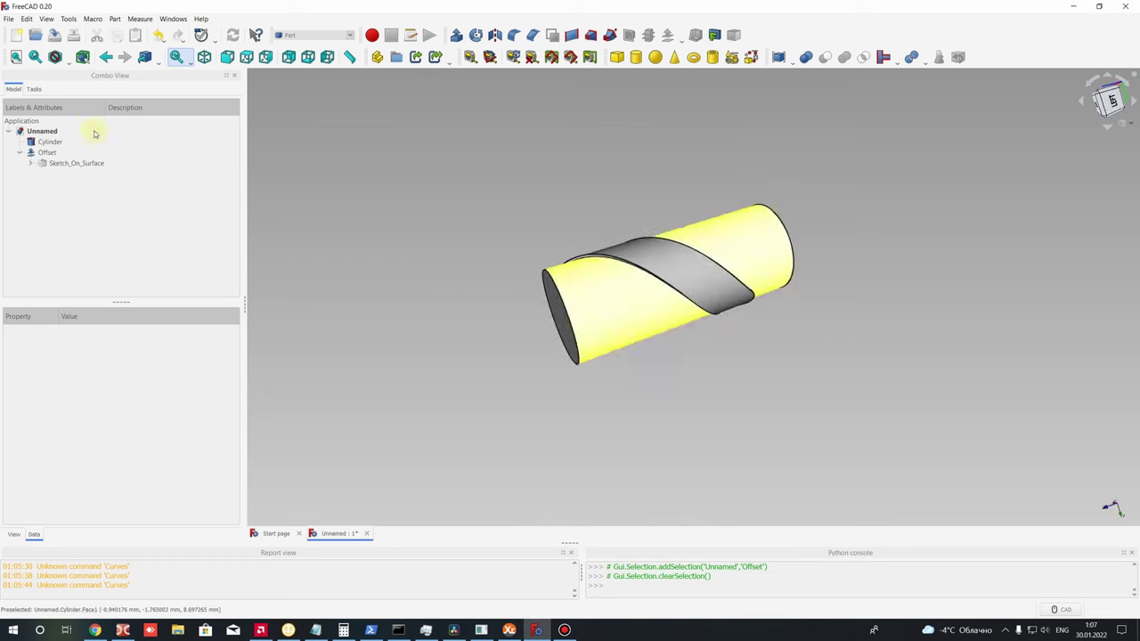
- Hide the Cylinder, then orbit and zoom around the remaining thin Offset band
click(44, 143)
key(space)
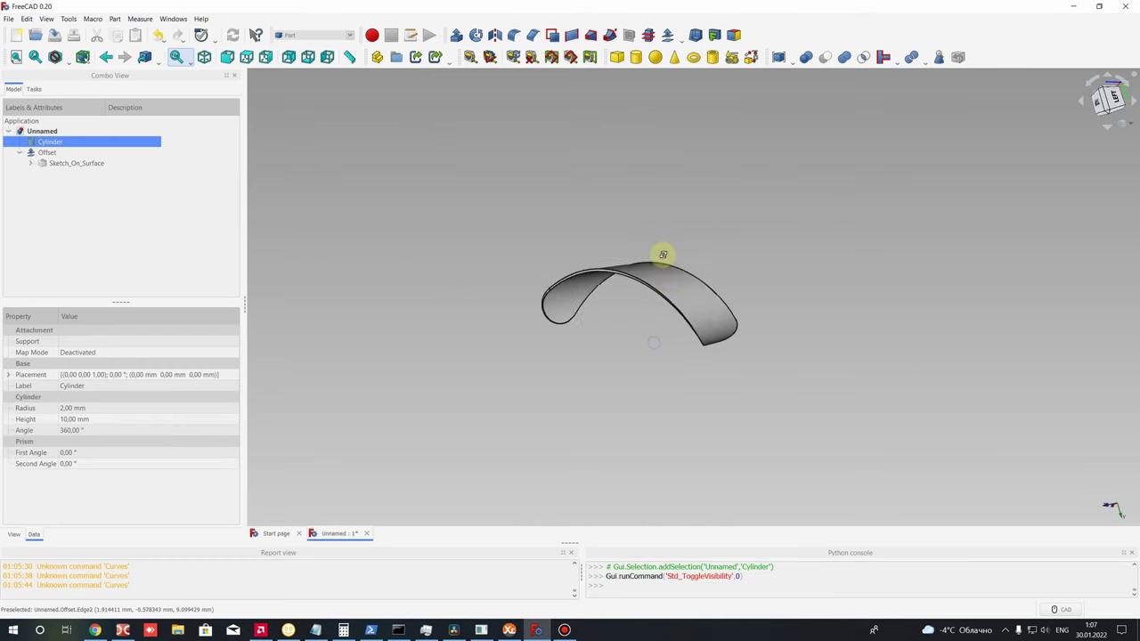
middle_drag(662, 255, 656, 279)
click(613, 247)
scroll(529, 327, up, 3)
click(700, 257)
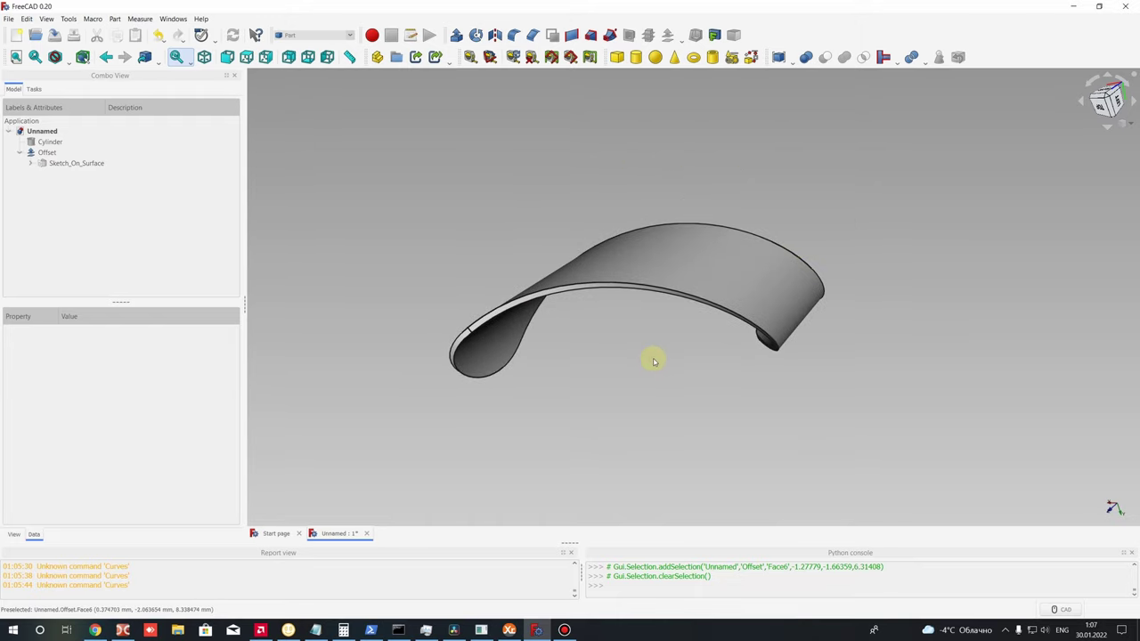
mouse_move(654, 361)
middle_down()
mouse_move(614, 321)
mouse_move(593, 326)
mouse_move(729, 336)
mouse_move(888, 384)
mouse_move(614, 298)
middle_up()
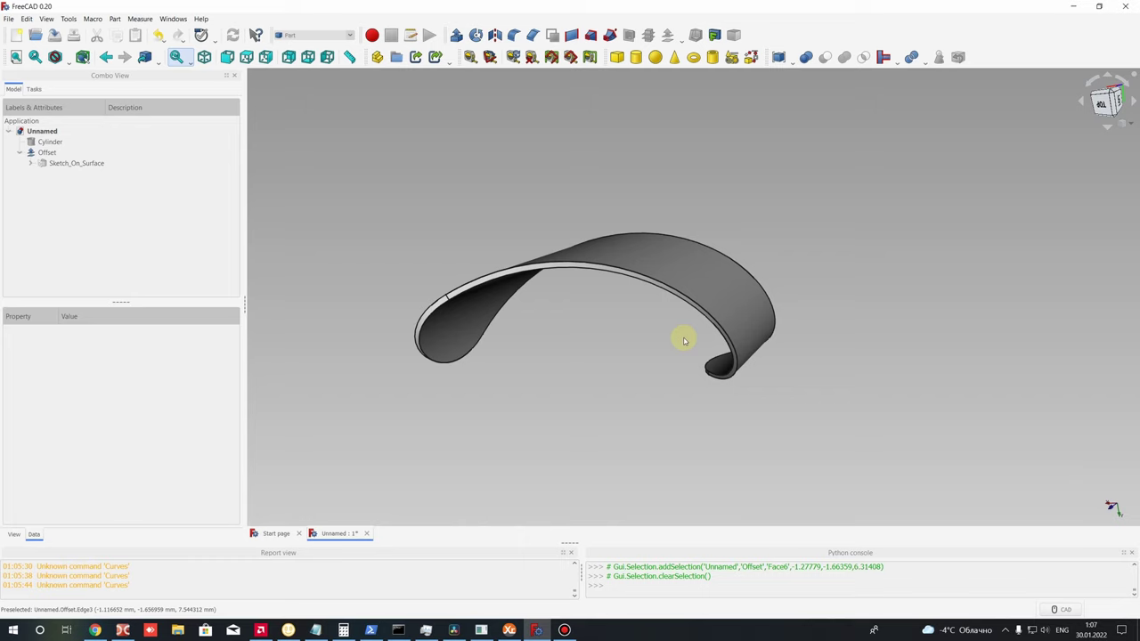
mouse_move(684, 340)
middle_down()
mouse_move(603, 339)
mouse_move(684, 387)
mouse_move(684, 327)
middle_up()
scroll(684, 327, up, 3)
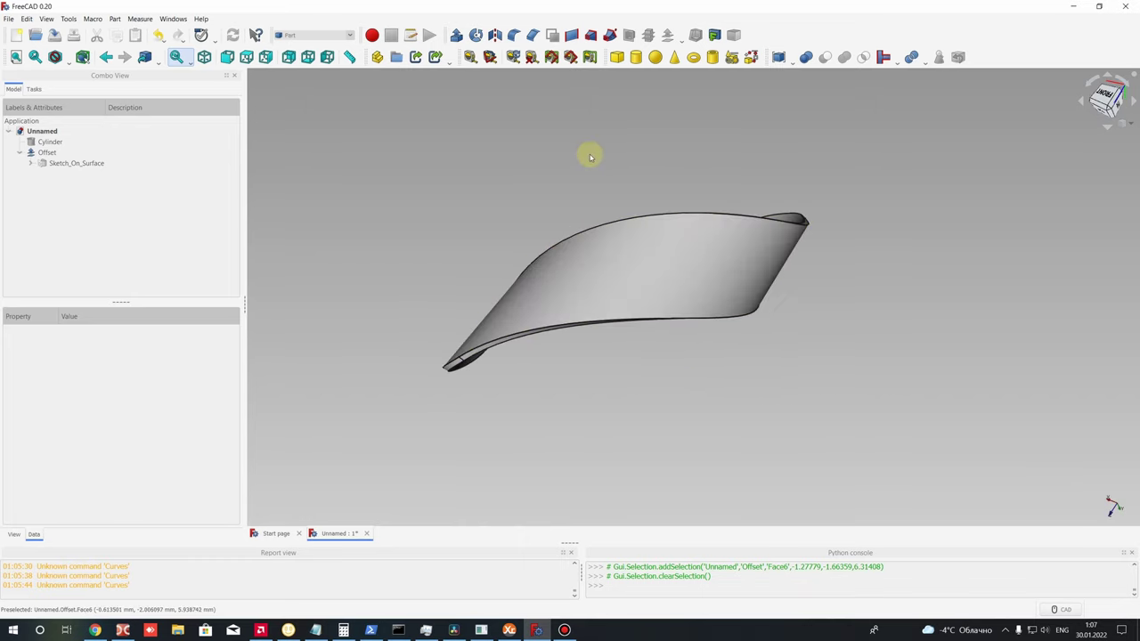